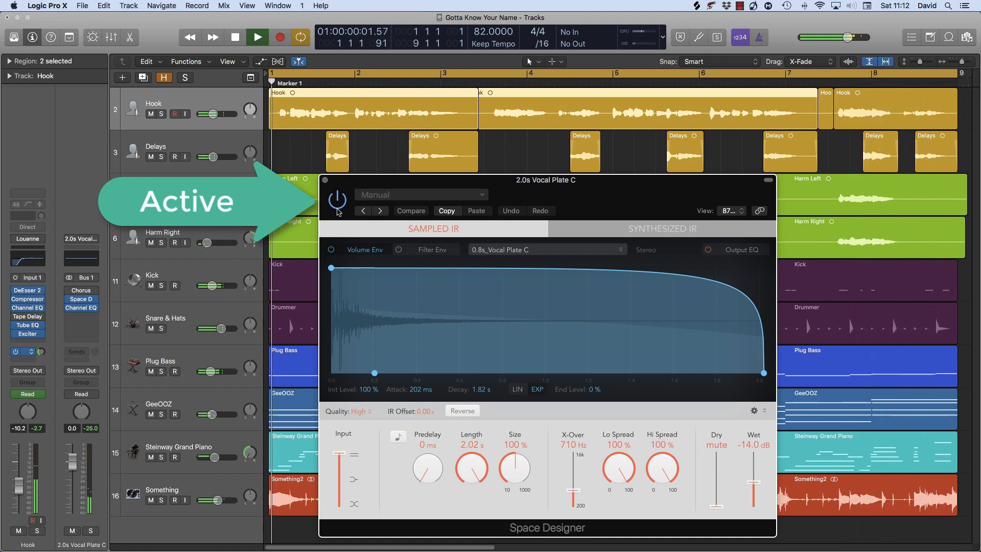
Compare the 2.0s Vocal Plate C reverb bypassed and active, in the full mix and with Hook, Delays and both Harm tracks soloed.
click(338, 209)
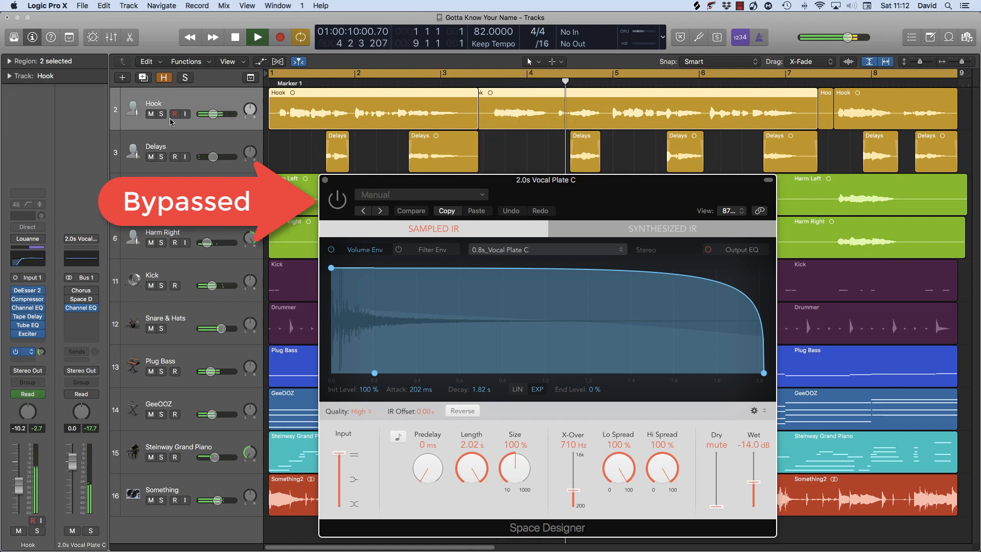
drag(161, 113, 162, 250)
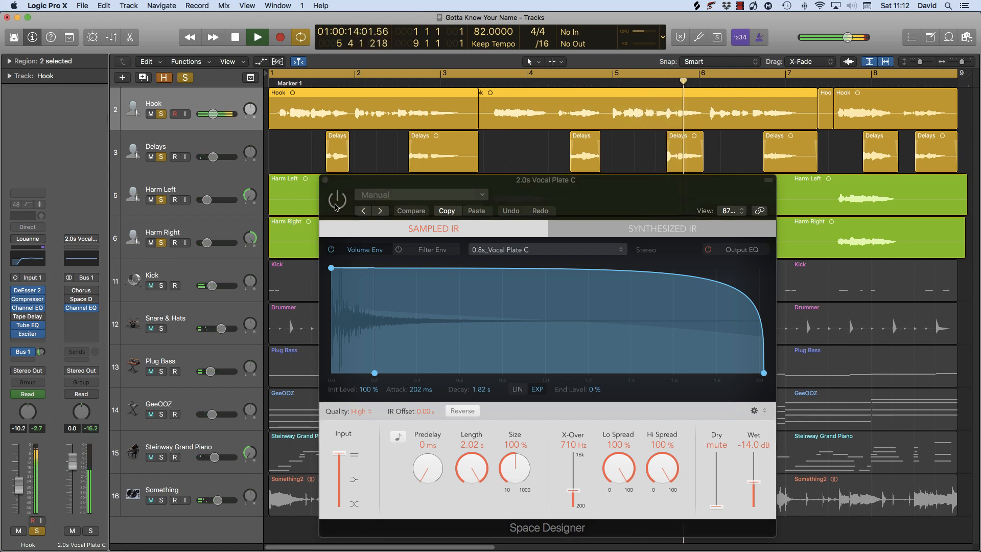
click(337, 205)
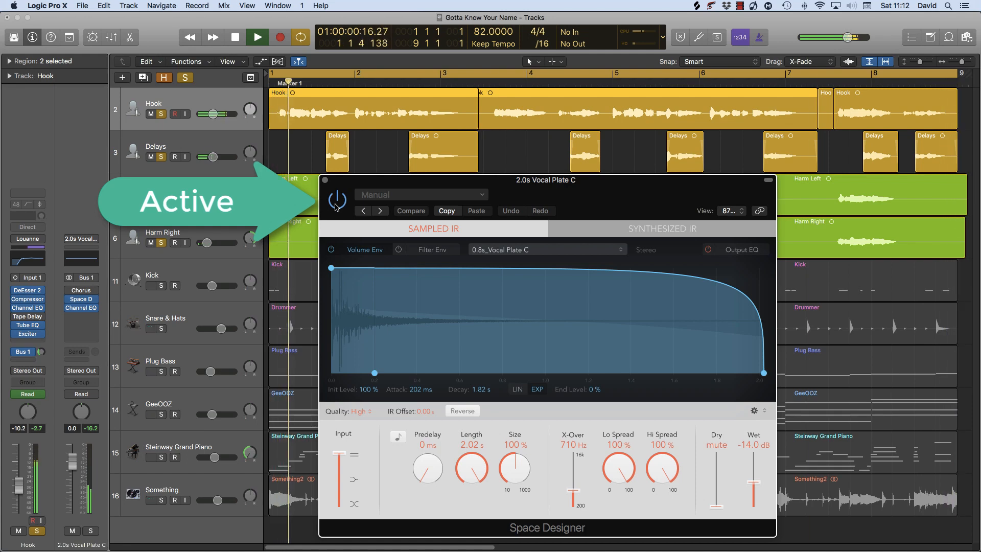
click(336, 205)
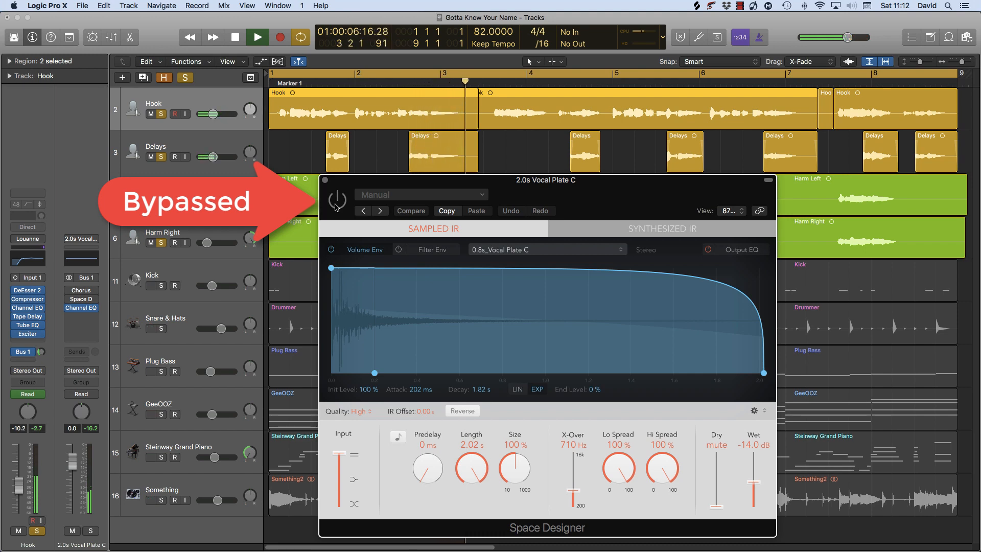
click(336, 206)
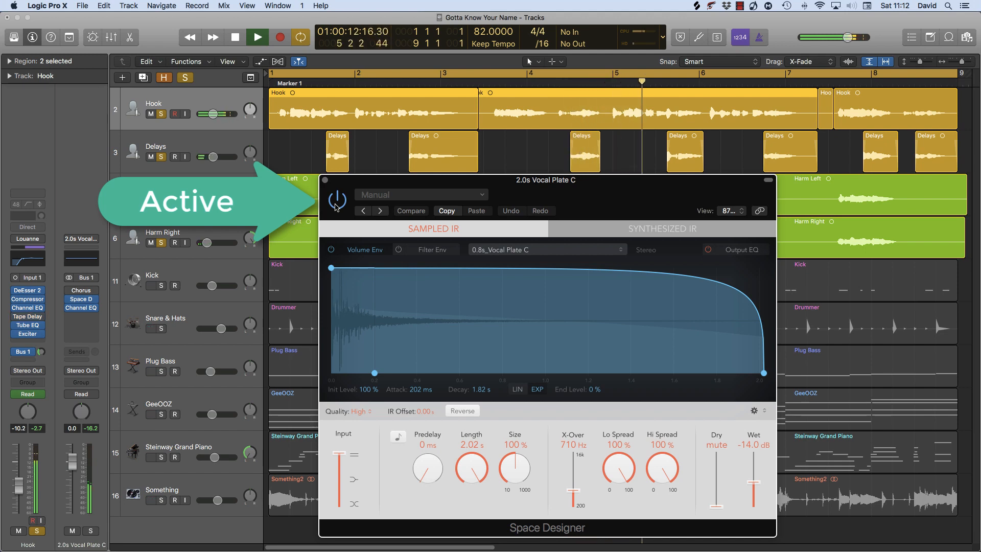
click(185, 79)
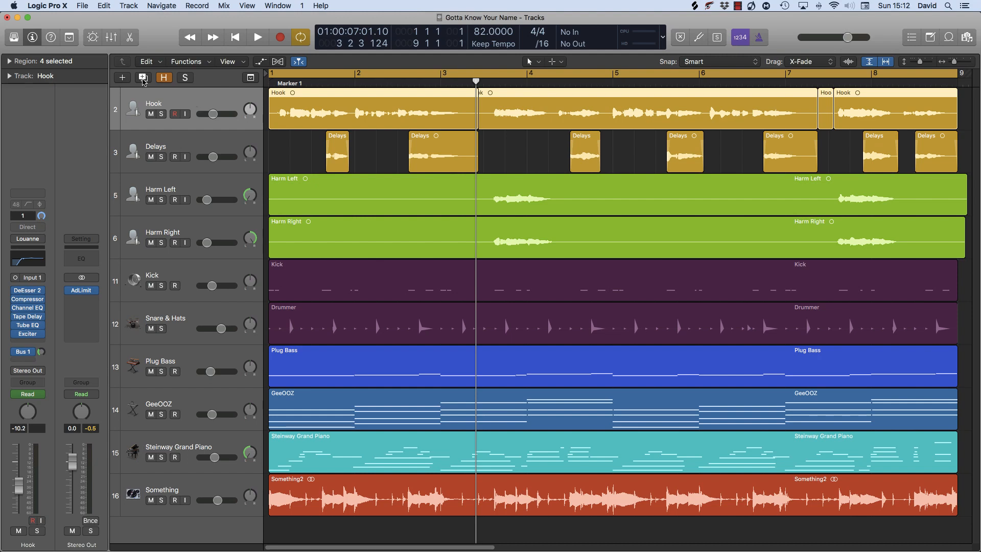
Duplicate the Hook track with its regions and name the copy "Trest - Hook".
click(143, 79)
double_click(156, 139)
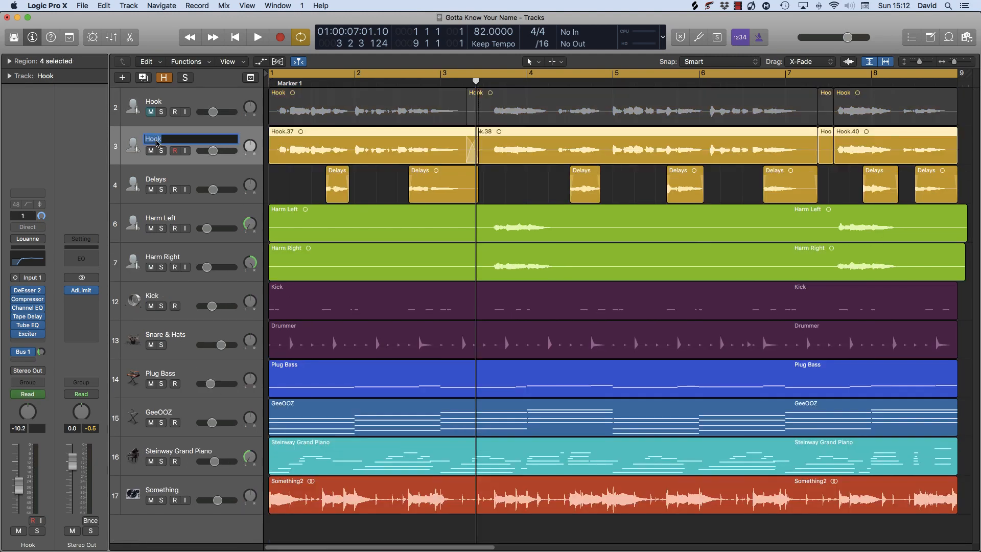
text(Trest -)
key(Return)
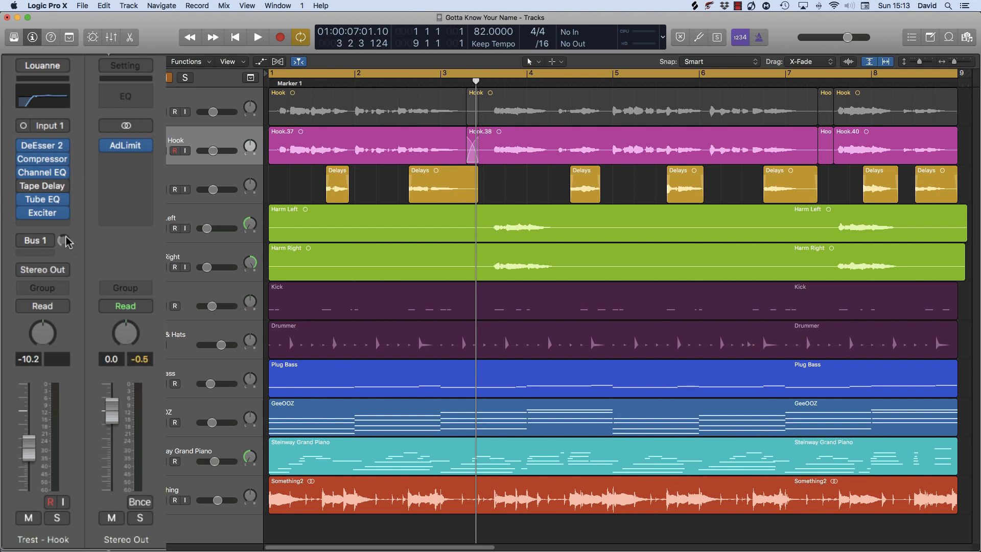
Insert a stereo Space Designer reverb after the Exciter on the Trest - Hook channel.
click(51, 225)
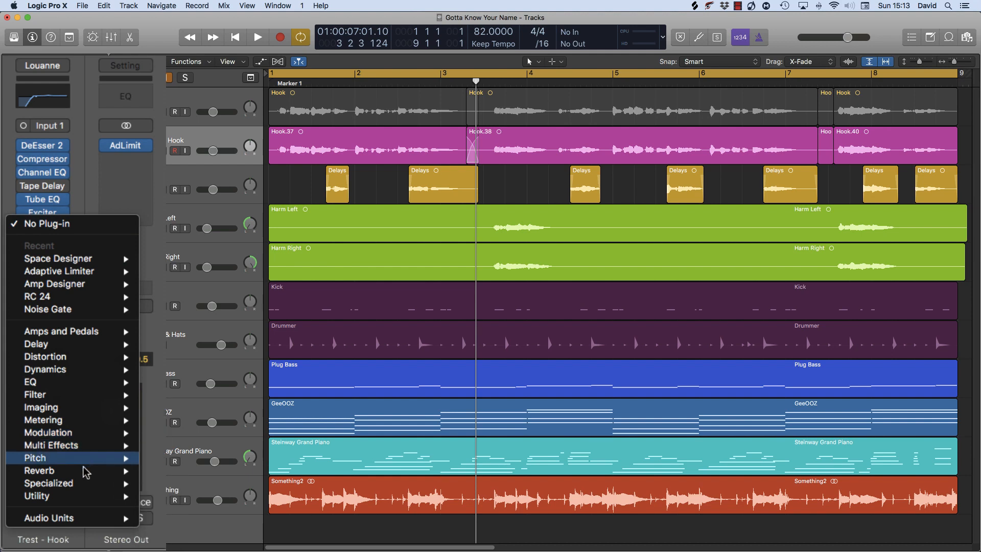
mouse_move(82, 471)
mouse_move(213, 511)
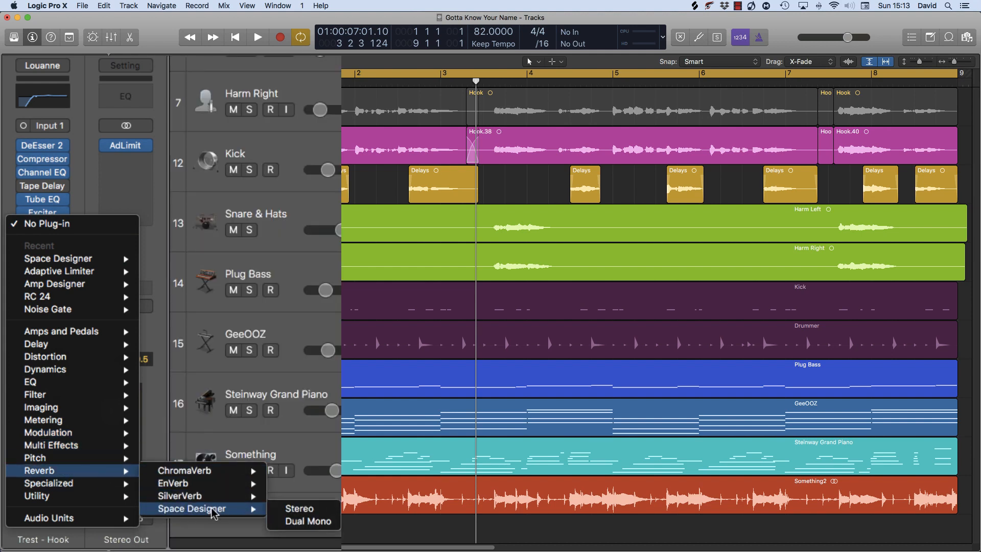
click(299, 508)
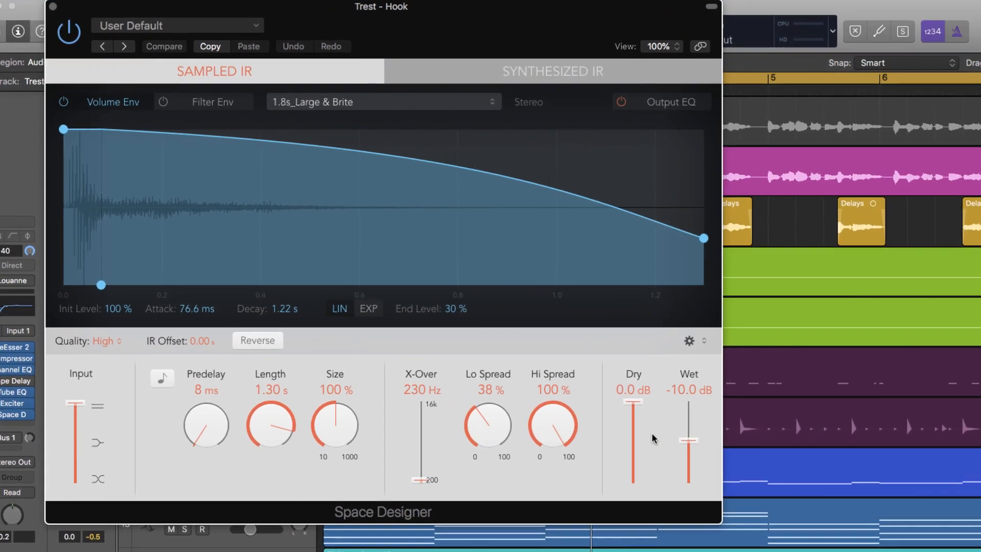
Load the large-hall preset "02.8s Nice Vocal Hall" in Space Designer.
click(156, 33)
mouse_move(217, 228)
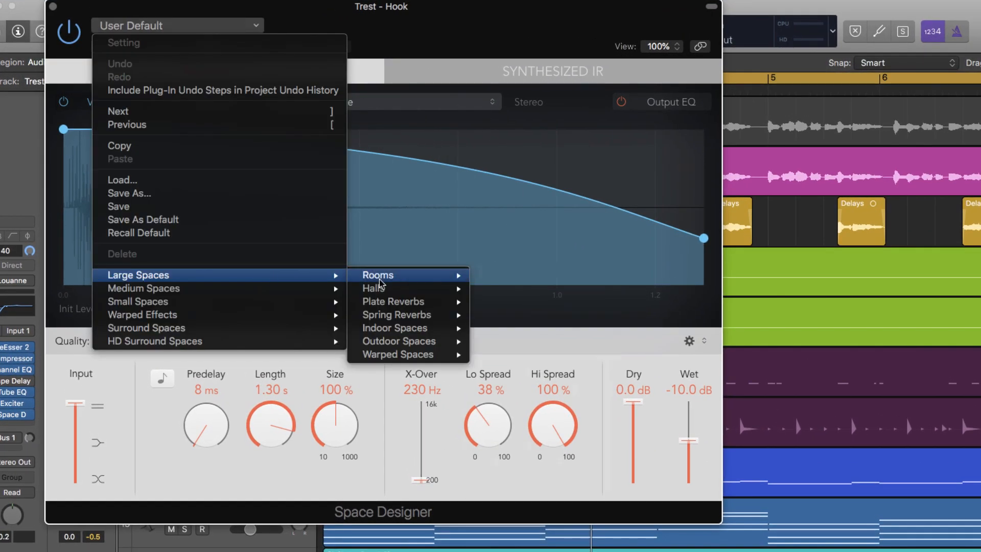
mouse_move(393, 291)
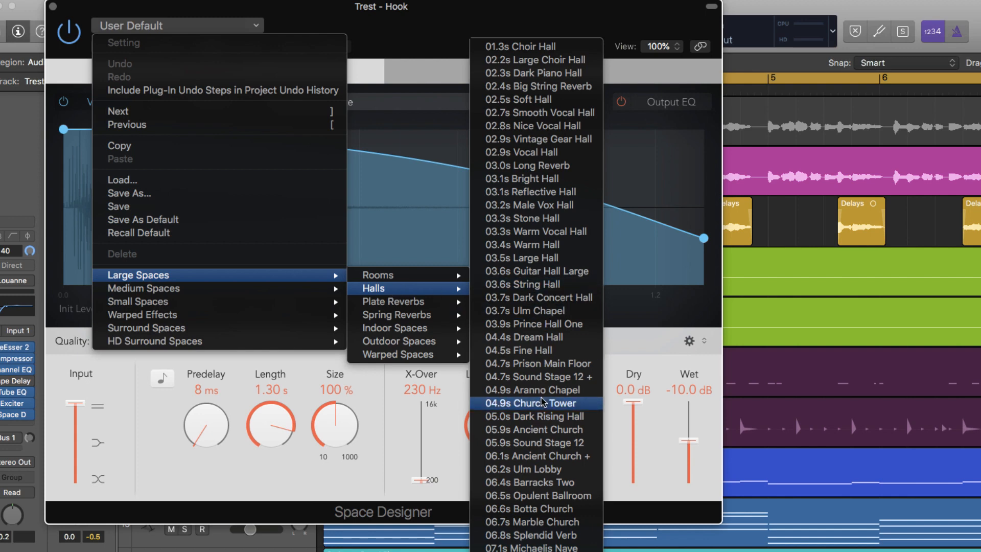
click(556, 128)
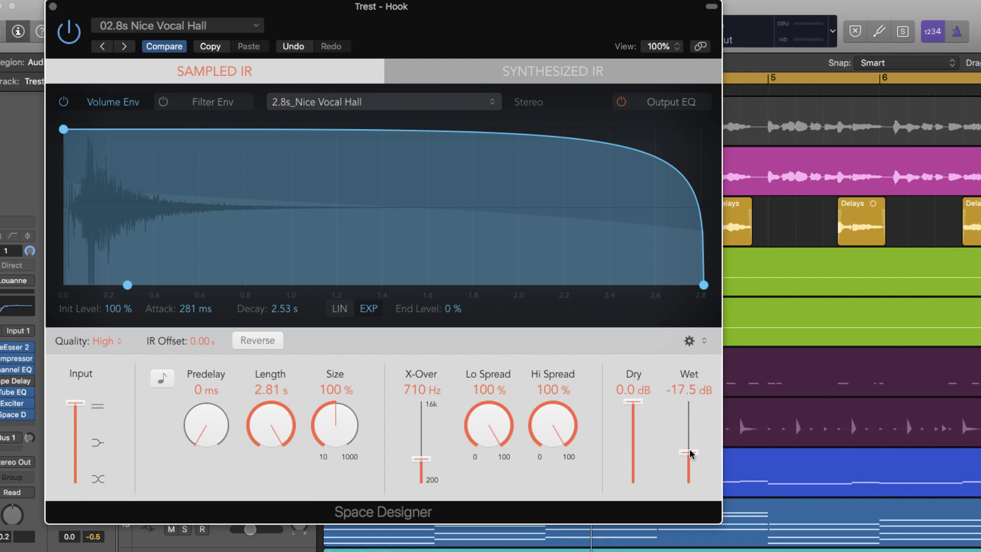
Audition the Trest - Hook vocal with Space Designer's Wet level at mute and at -34.0 dB.
drag(688, 453, 688, 485)
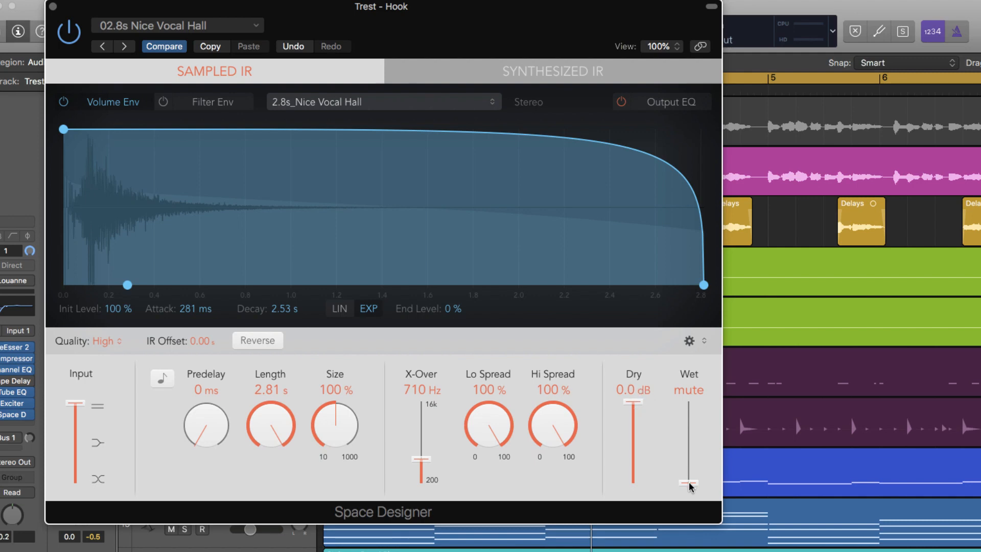
drag(690, 486, 691, 477)
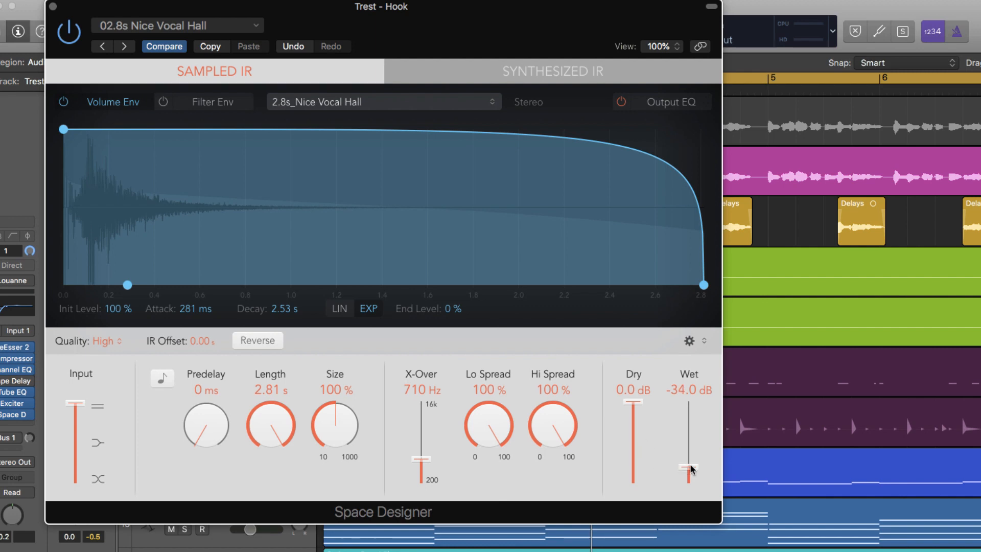
drag(691, 469, 690, 482)
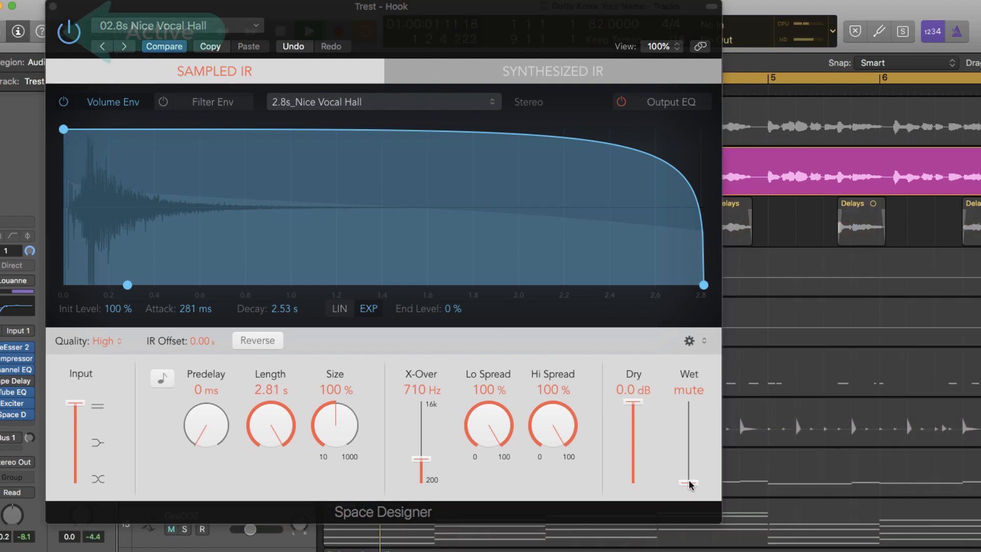
drag(689, 484, 690, 469)
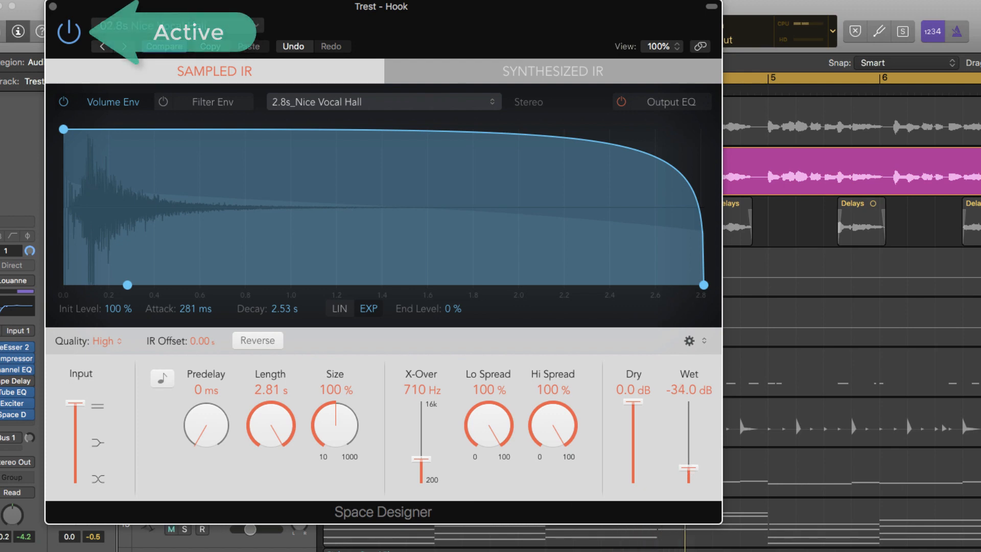
key(space)
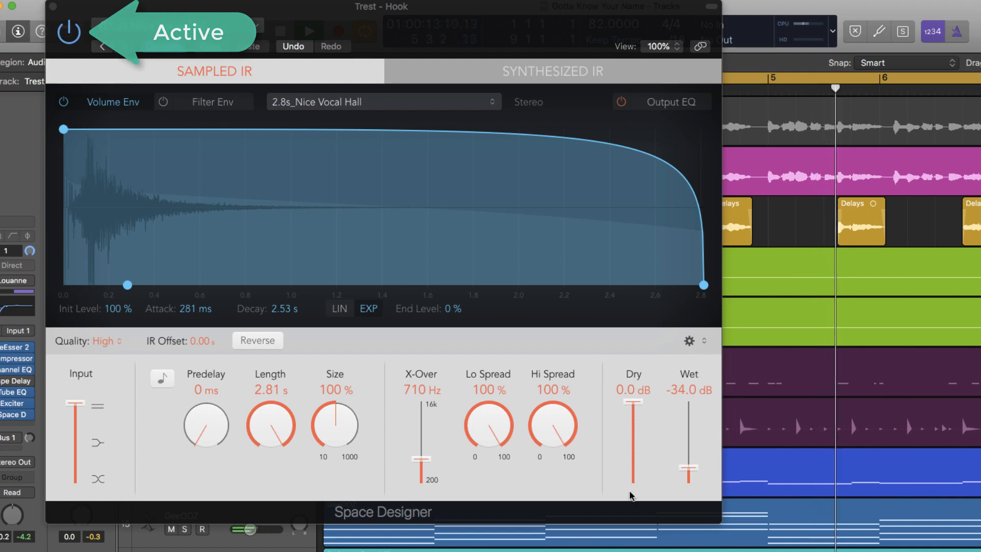
Set Space Designer's Wet level to -30.0 dB and compare the sound with the plug-in bypassed and active.
mouse_move(689, 469)
mouse_down()
mouse_move(690, 423)
mouse_move(689, 445)
mouse_up()
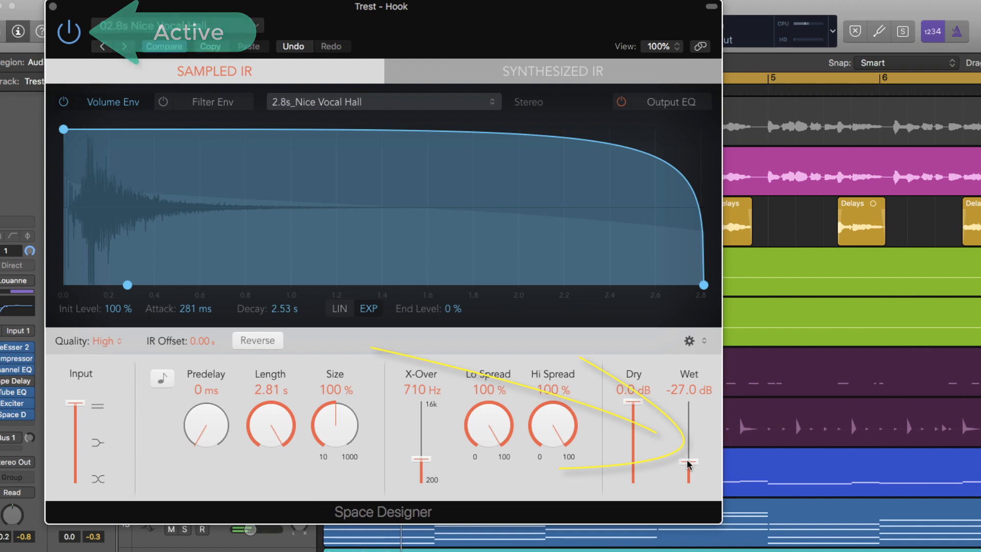
drag(687, 464, 688, 466)
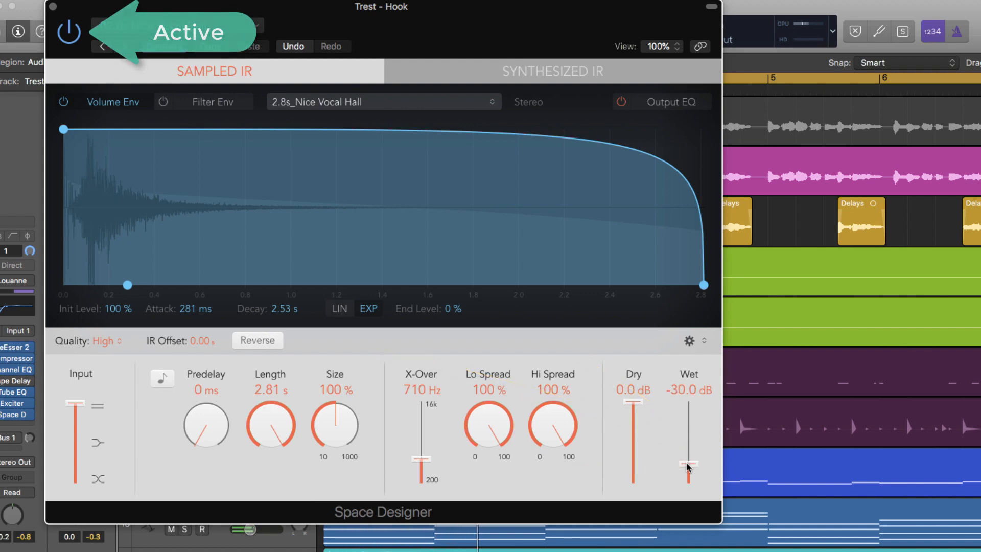
click(70, 41)
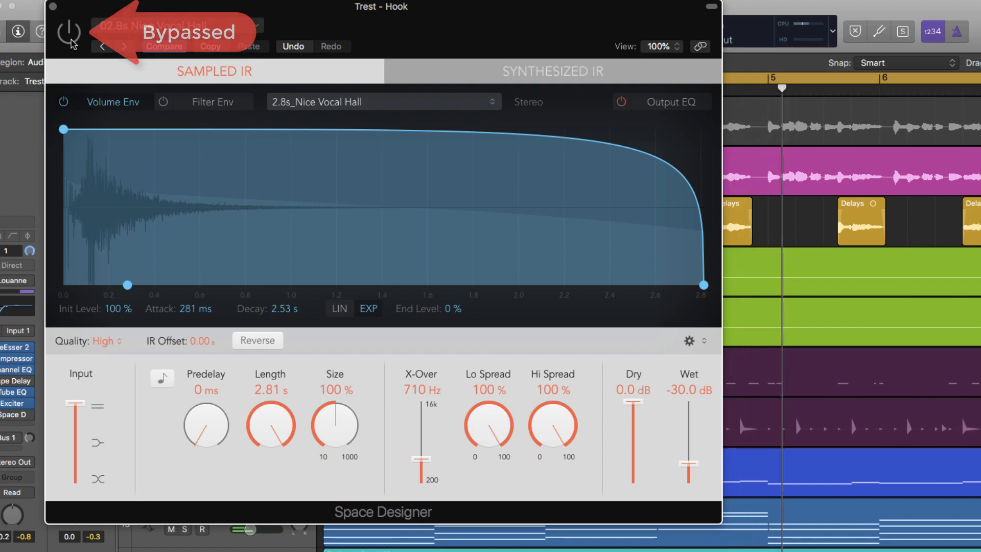
click(72, 40)
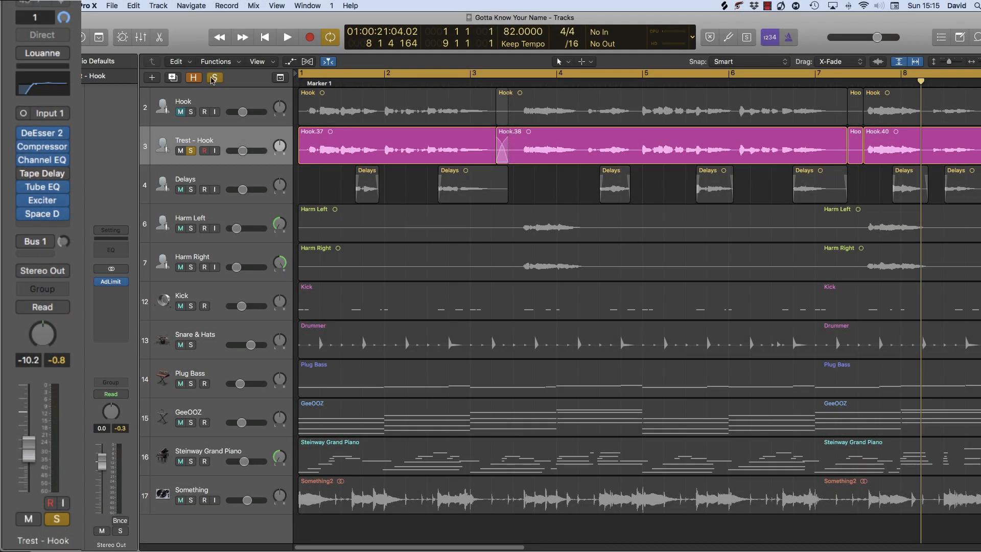
Switch from the Trest - Hook track back to the original Hook, and show its Bus 1 aux strip and the Mixer.
click(213, 98)
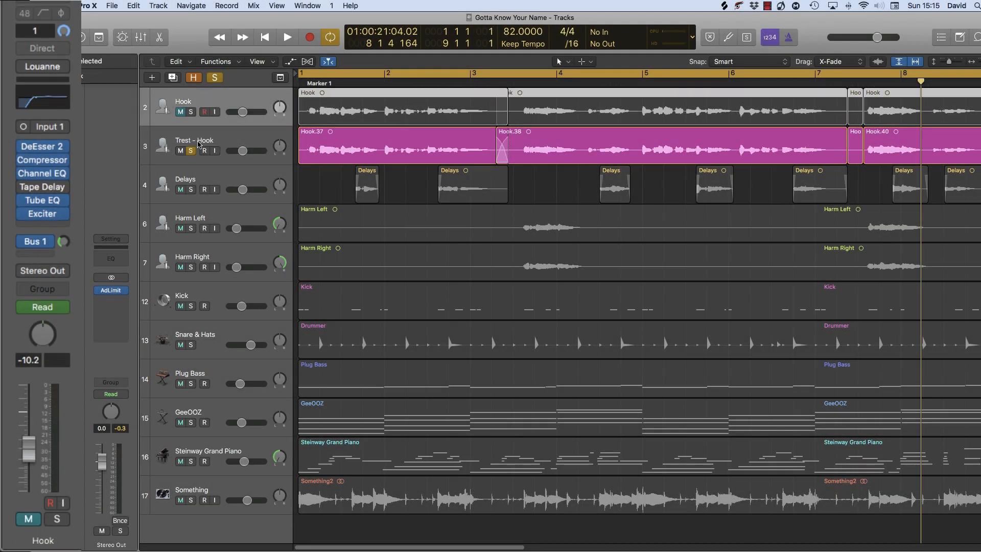
click(191, 151)
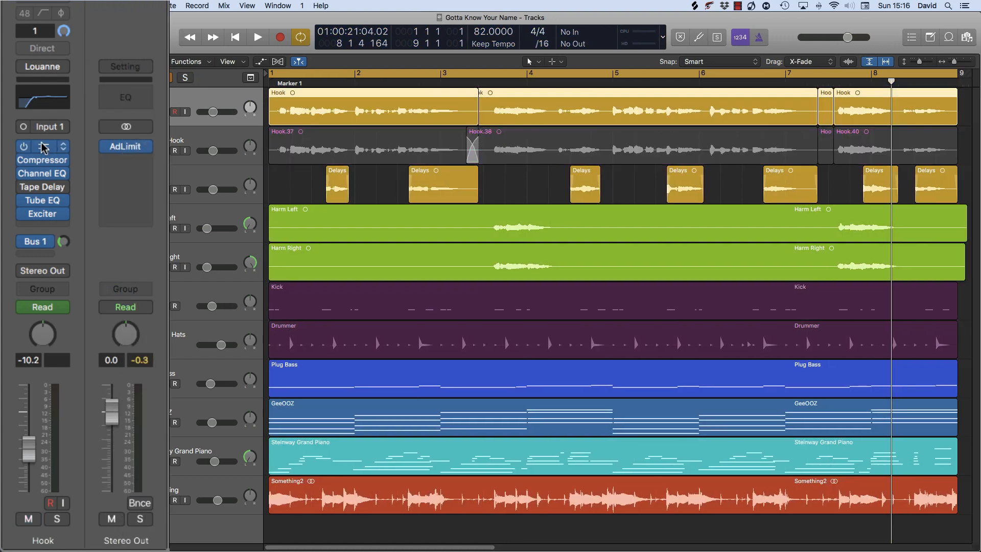
click(36, 246)
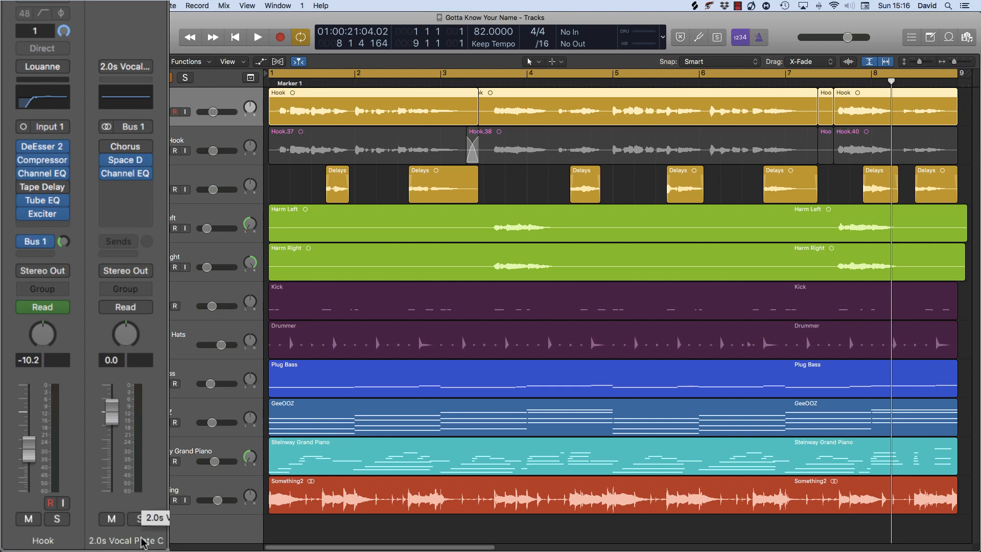
key(x)
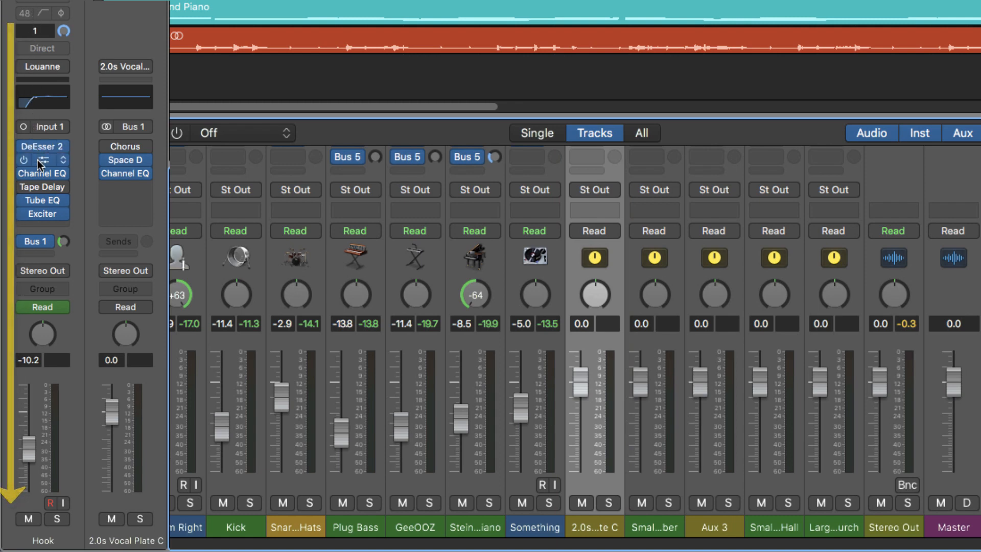
Turn the Hook's Bus 1 send fully down and open Space Designer on the 2.0s Vocal Plate C aux.
mouse_move(37, 244)
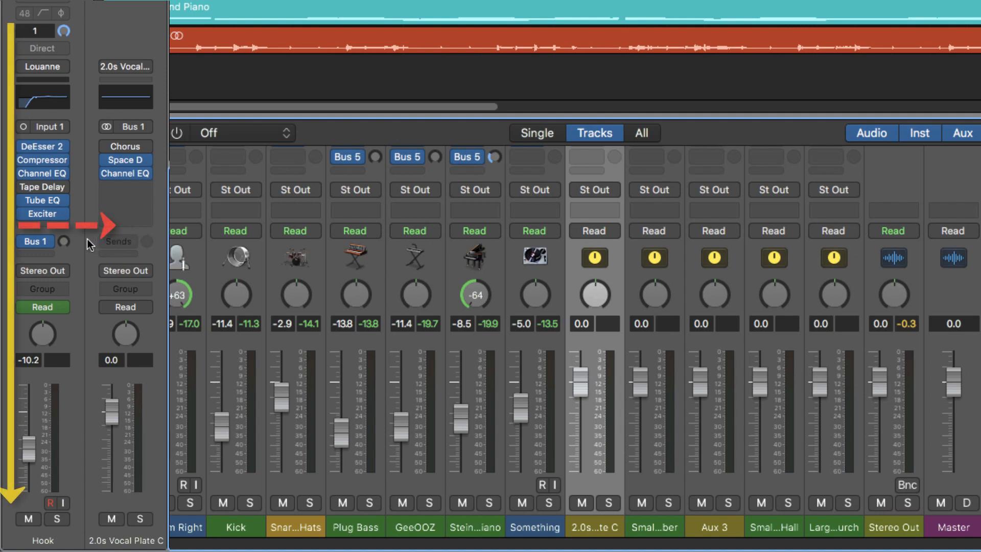
drag(62, 244, 63, 233)
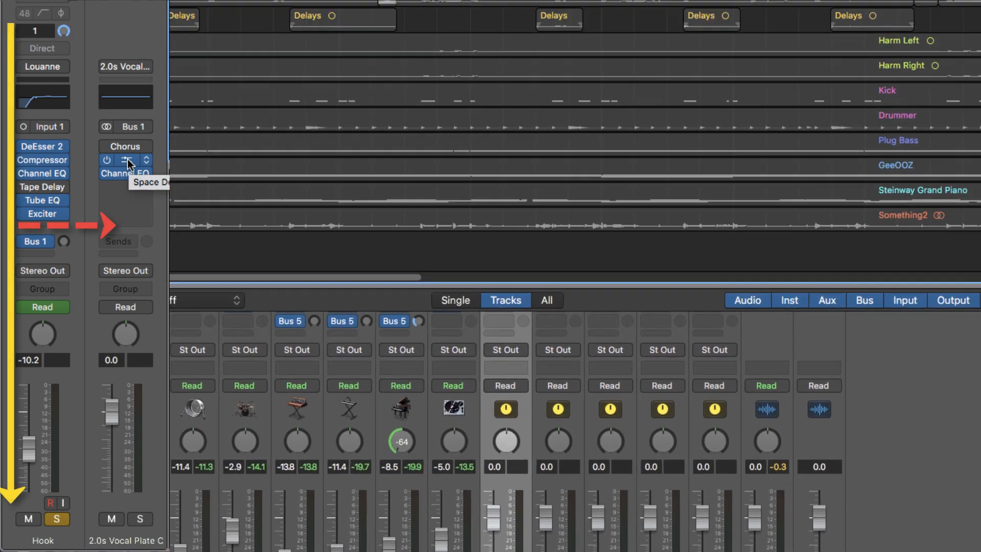
click(125, 159)
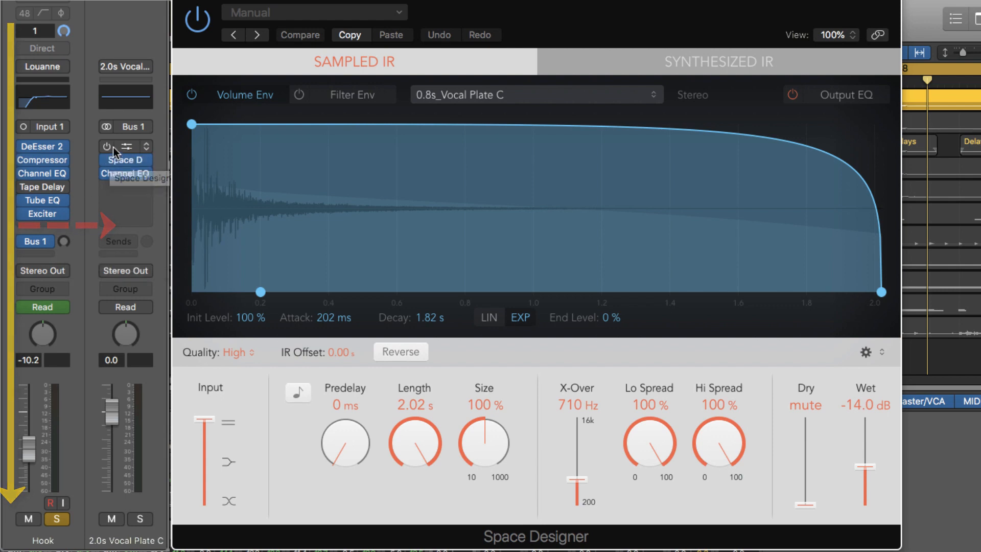
mouse_move(111, 165)
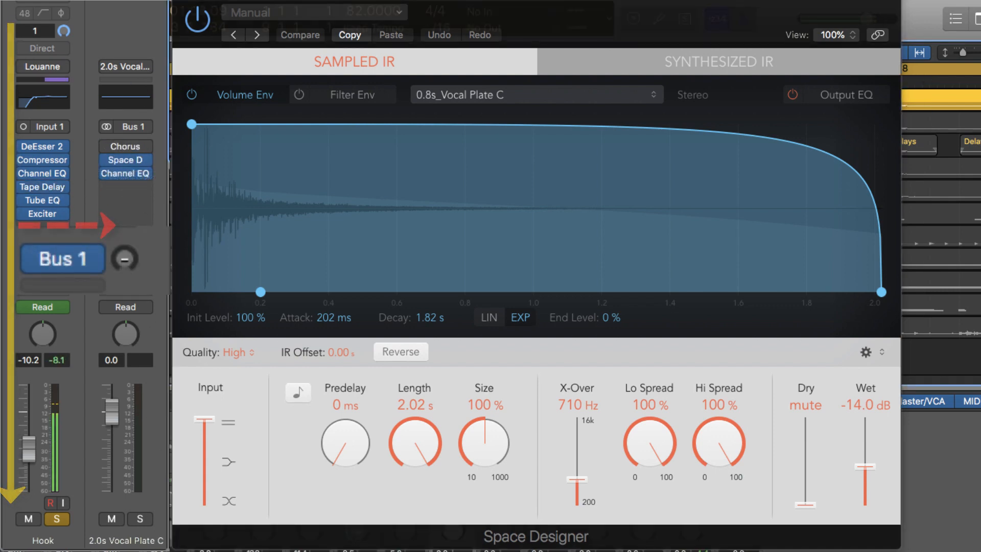
Gradually raise the Hook's Bus 1 send level from minimum during playback, and bypass the send for comparison.
click(64, 241)
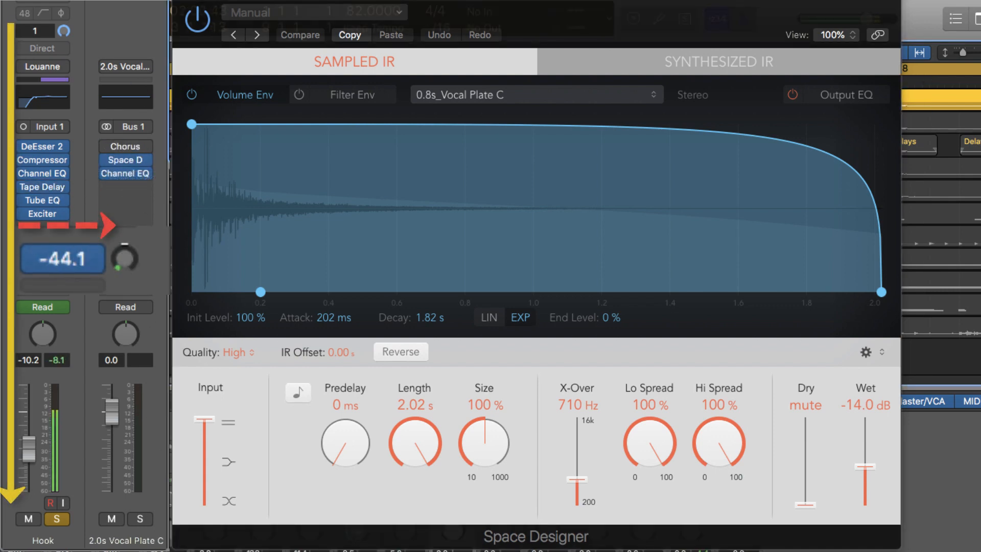
drag(63, 234, 63, 188)
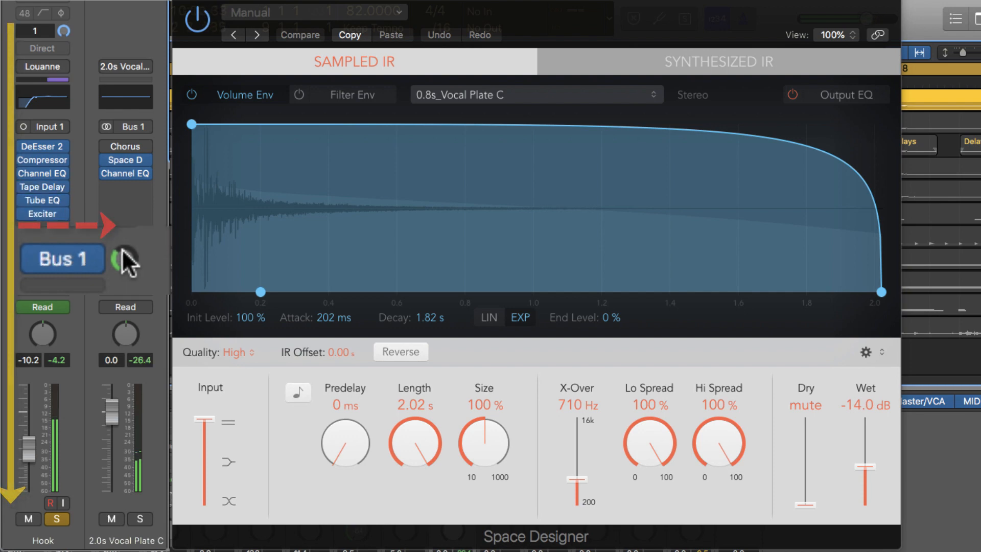
drag(122, 248, 121, 241)
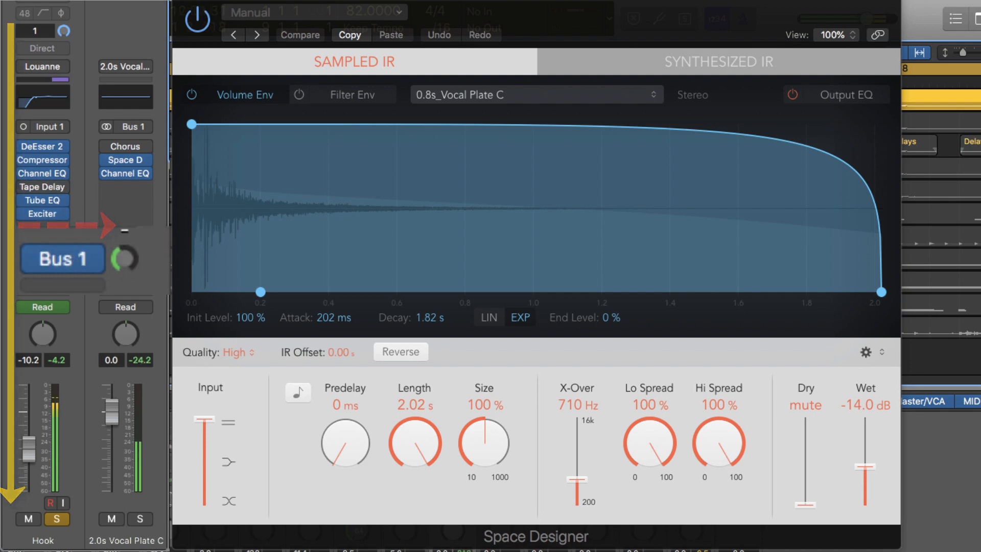
click(37, 257)
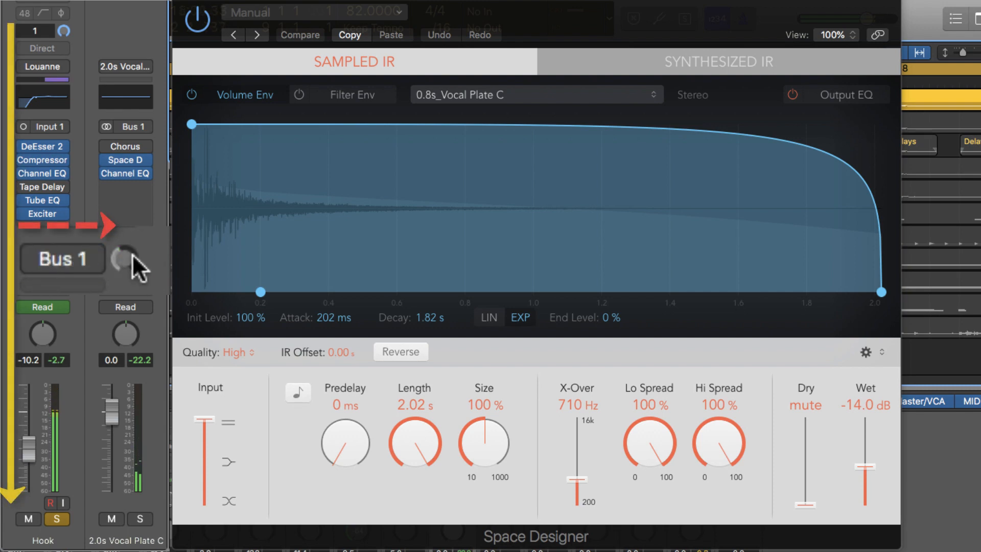
Re-enable the Hook's bypassed Bus 1 send during playback and fine-tune its send level.
mouse_move(35, 262)
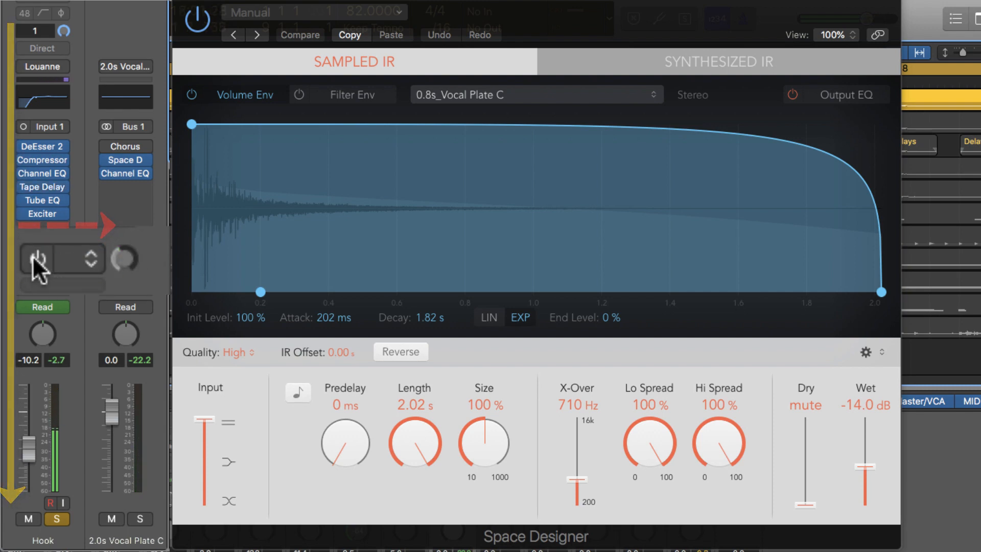
click(33, 256)
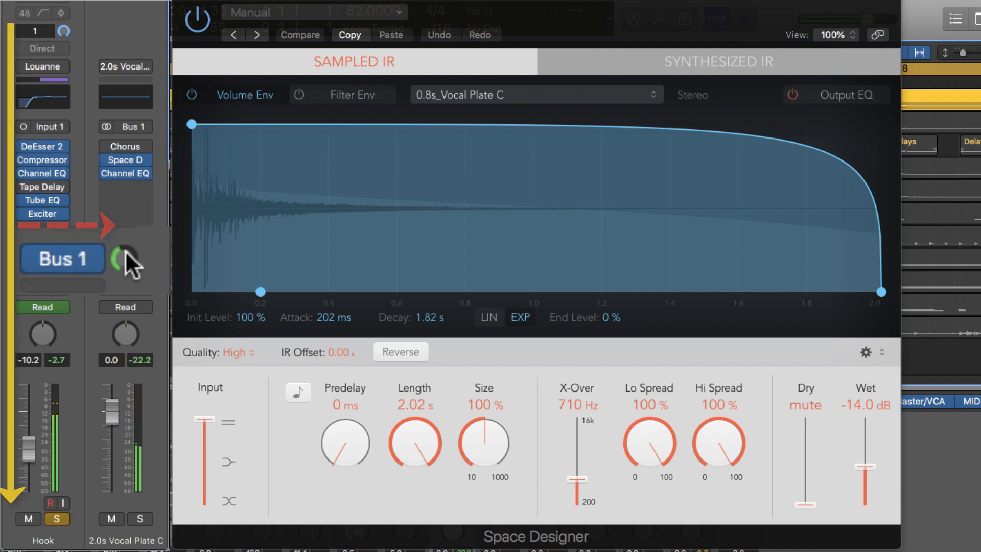
drag(124, 250, 124, 246)
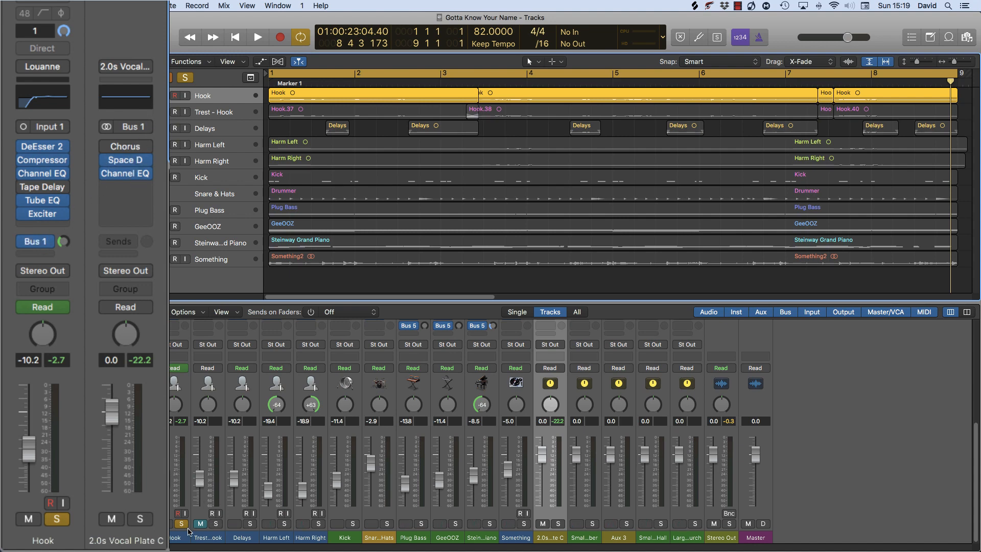
Reassign the GeeOOZ track's first send from Bus 2 to Bus 1 and adjust its send level.
click(211, 227)
click(38, 226)
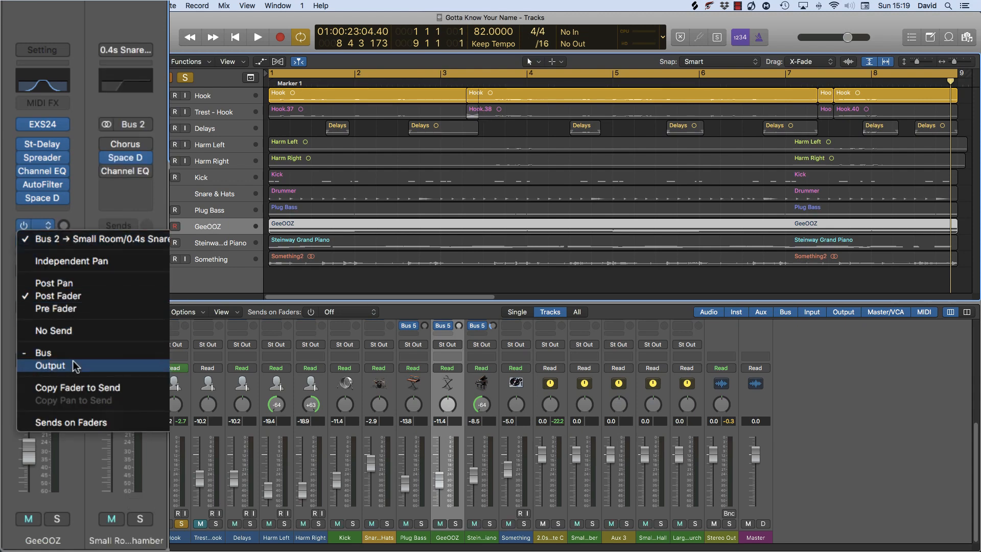
click(276, 101)
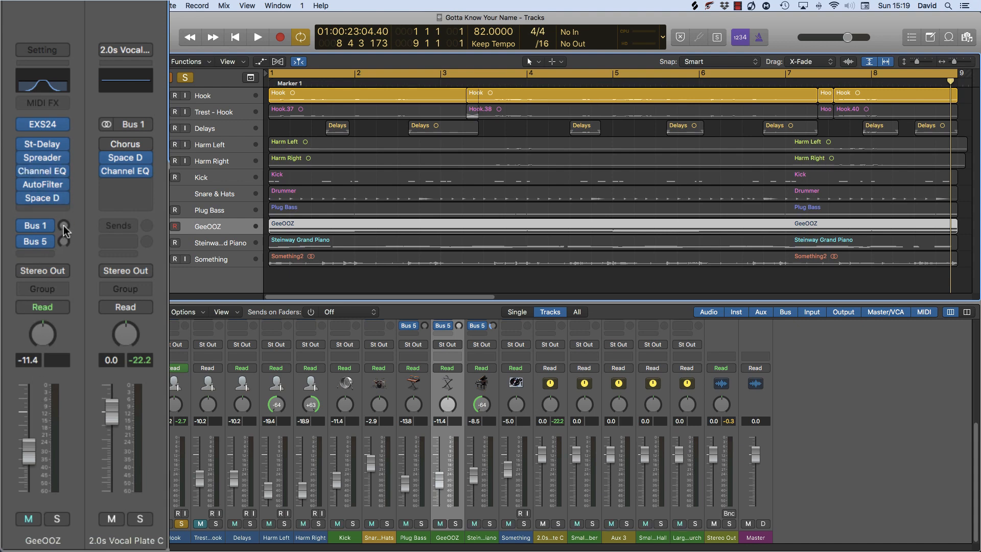
mouse_move(64, 226)
mouse_down()
mouse_move(63, 189)
mouse_move(58, 265)
mouse_up()
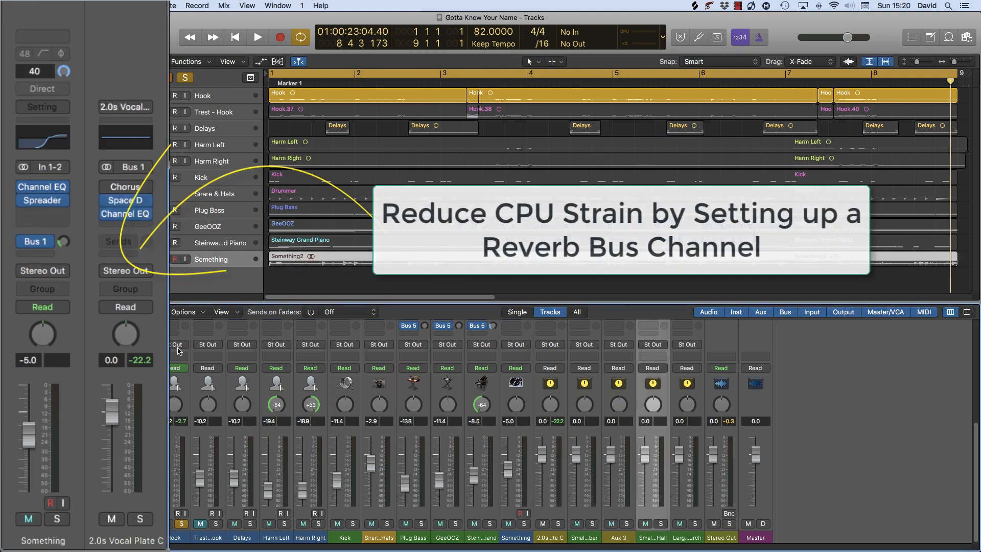
Step through the Hook, Trest - Hook, Delays and harmony channel strips to the Vocal Plate aux, checking their Bus 1 sends.
click(174, 538)
click(201, 542)
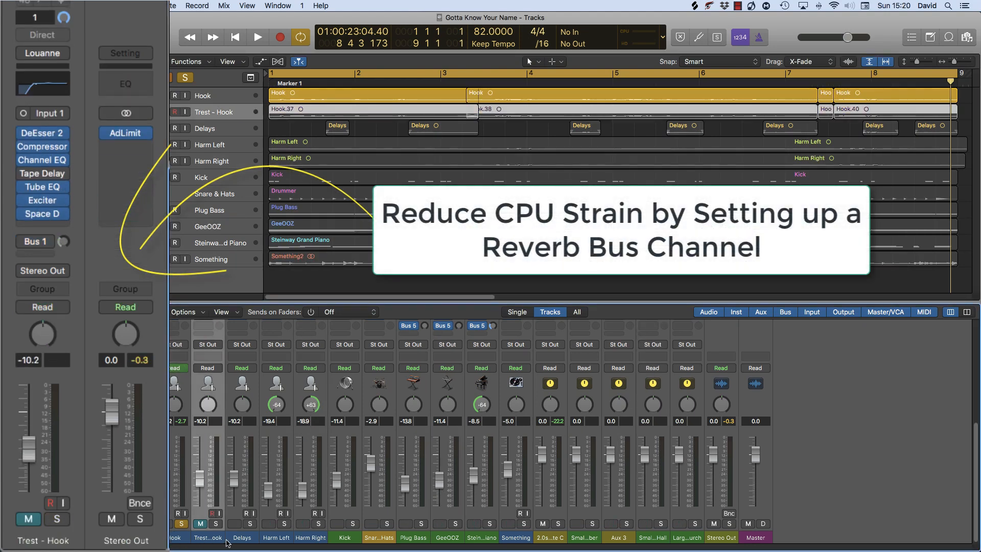
click(238, 542)
click(265, 541)
click(311, 542)
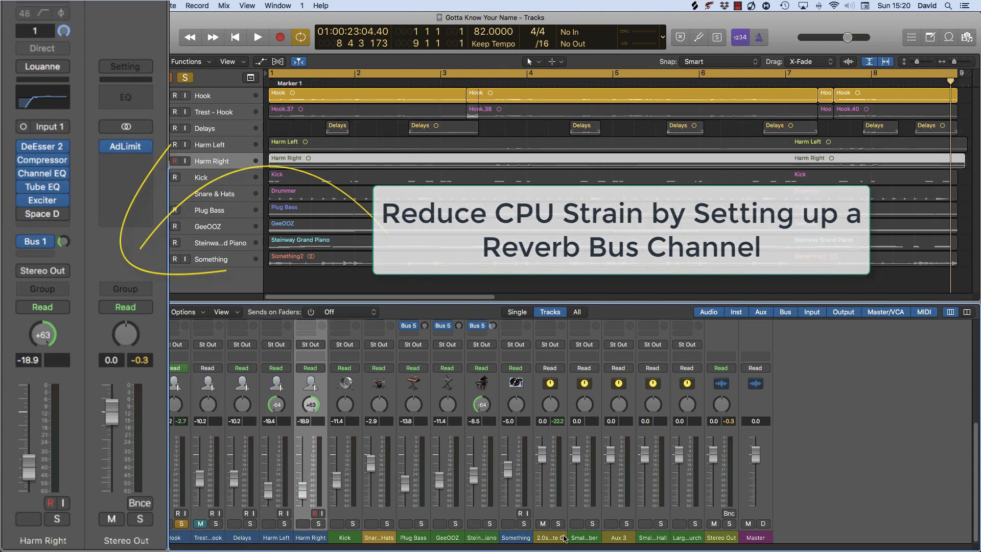
click(555, 542)
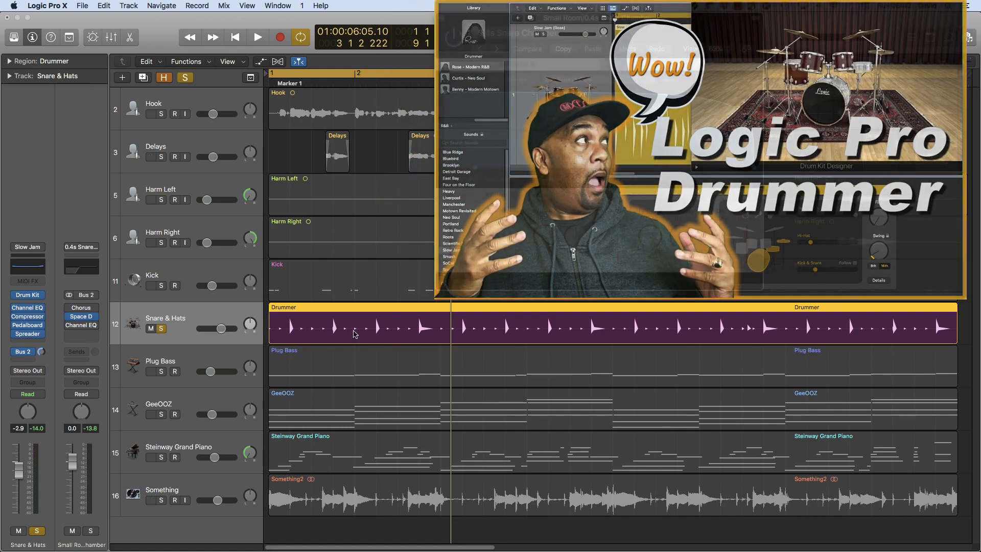
Open the Drummer region's editor on the Snare & Hats track and close it again.
double_click(373, 328)
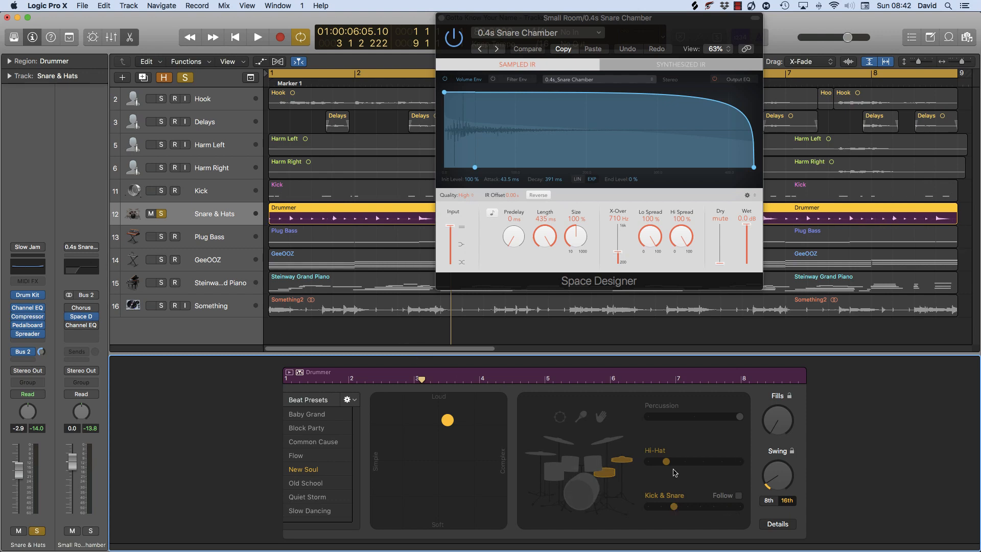
key(e)
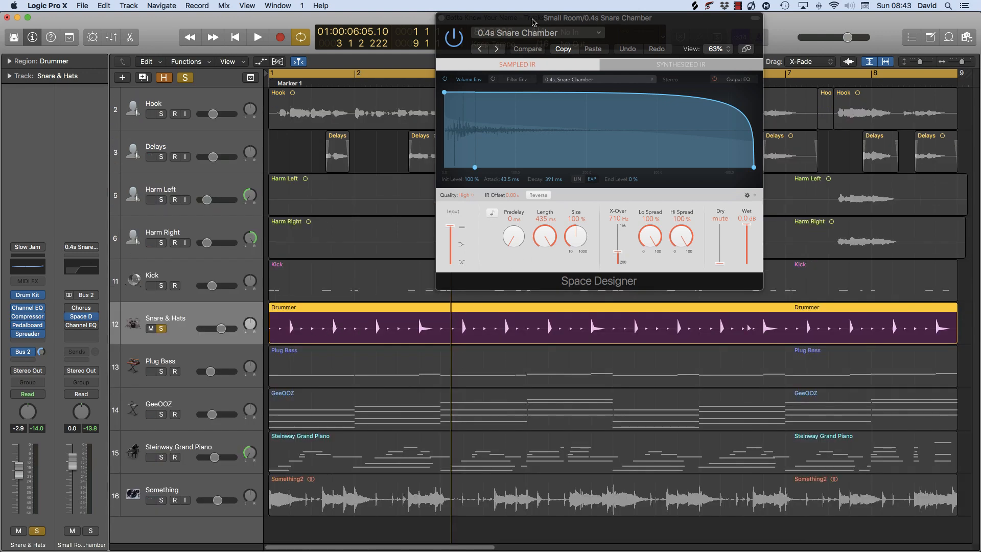
Browse the Small Spaces categories in the snare chamber Space Designer's presets without changing the preset.
drag(533, 21, 525, 21)
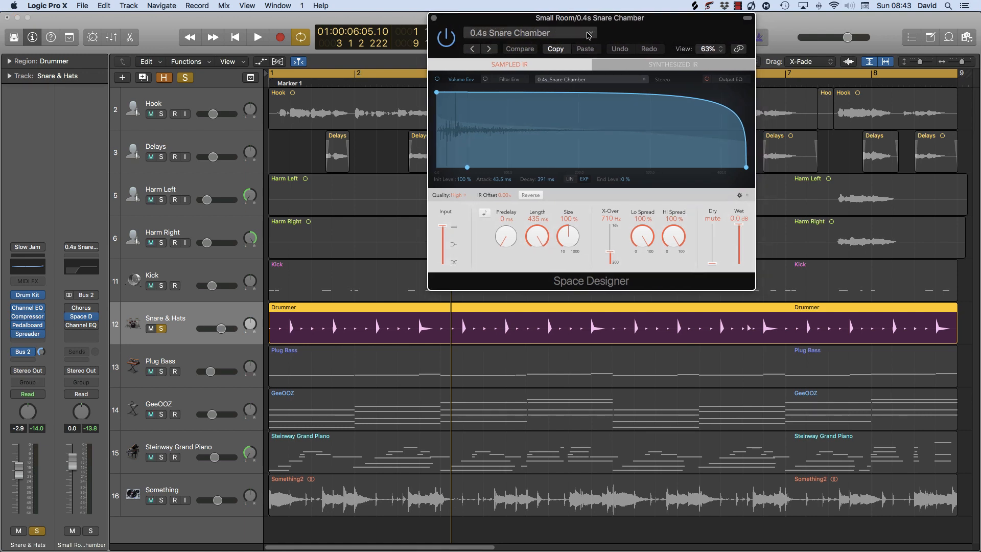
click(586, 32)
mouse_move(584, 249)
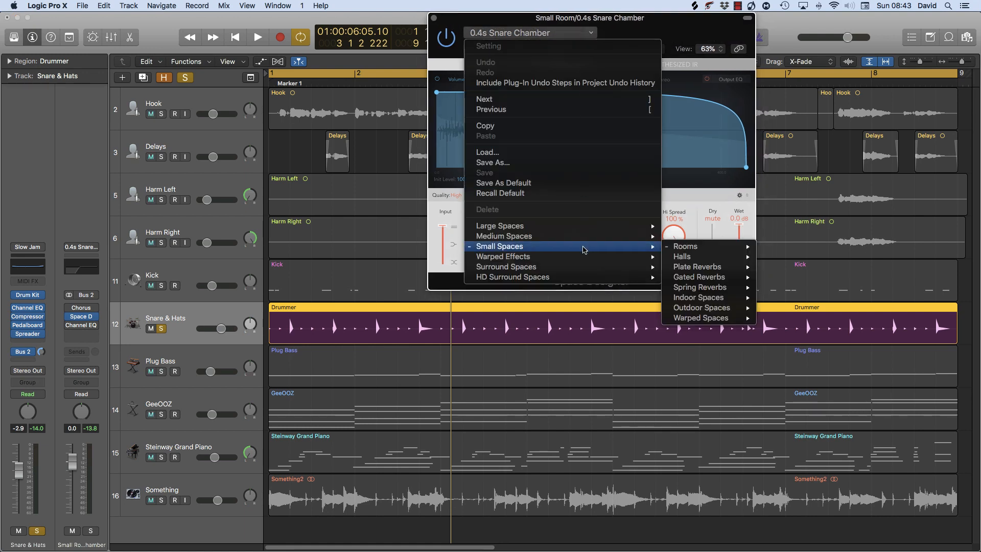
mouse_move(687, 246)
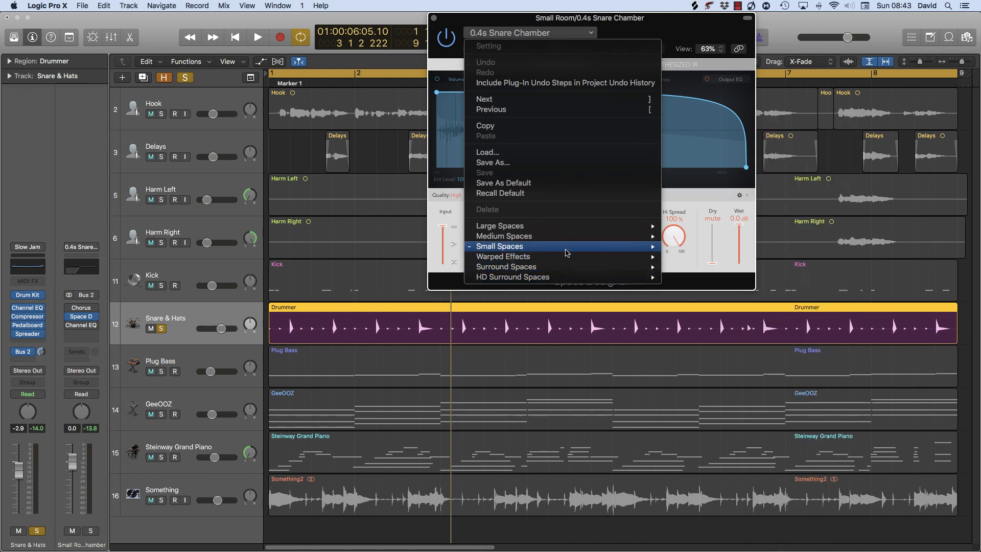
click(444, 40)
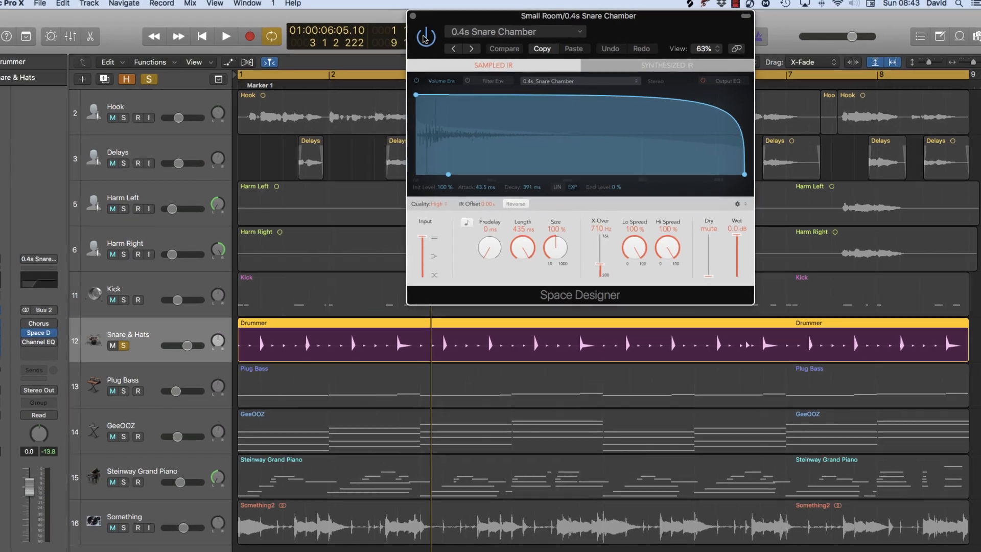
Play the soloed Snare & Hats track and compare the 0.4s Snare Chamber reverb bypassed and active.
key(space)
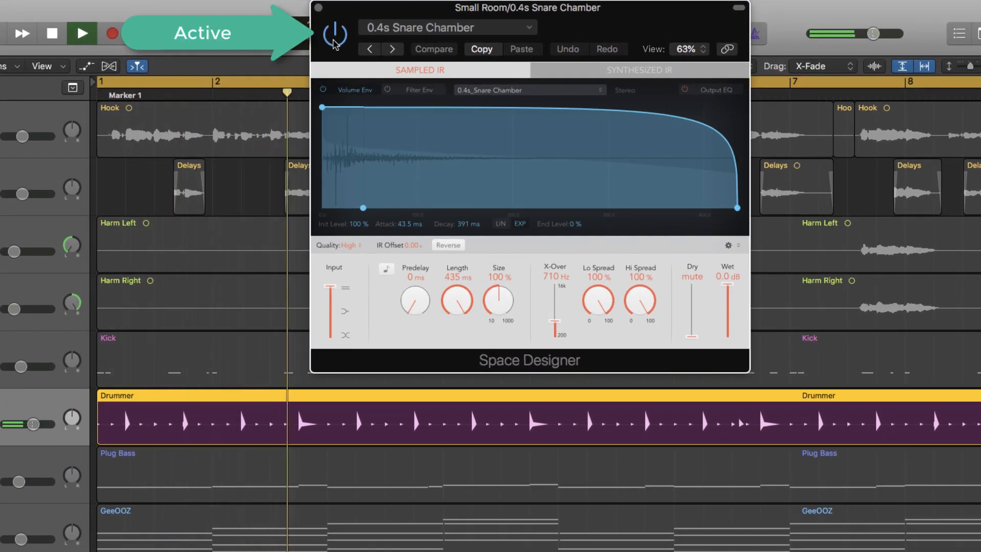
click(333, 42)
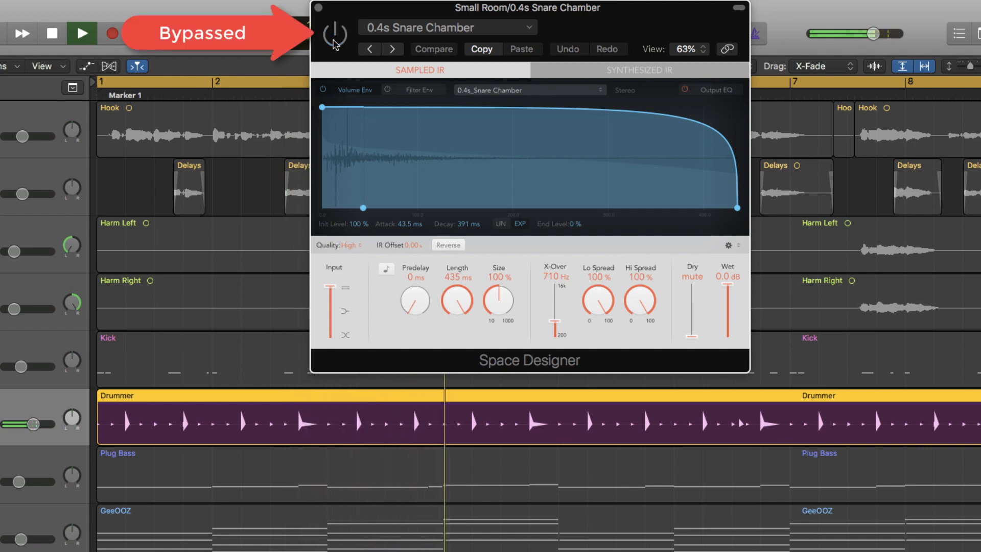
click(333, 42)
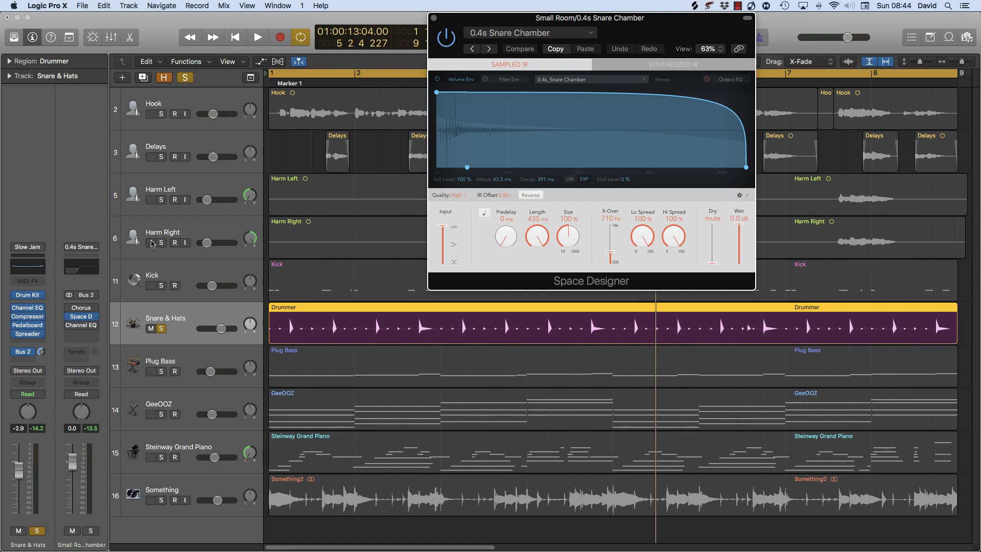
Solo the Kick and Something tracks alongside Snare & Hats and compare the snare reverb bypassed and active during playback.
click(162, 286)
click(162, 501)
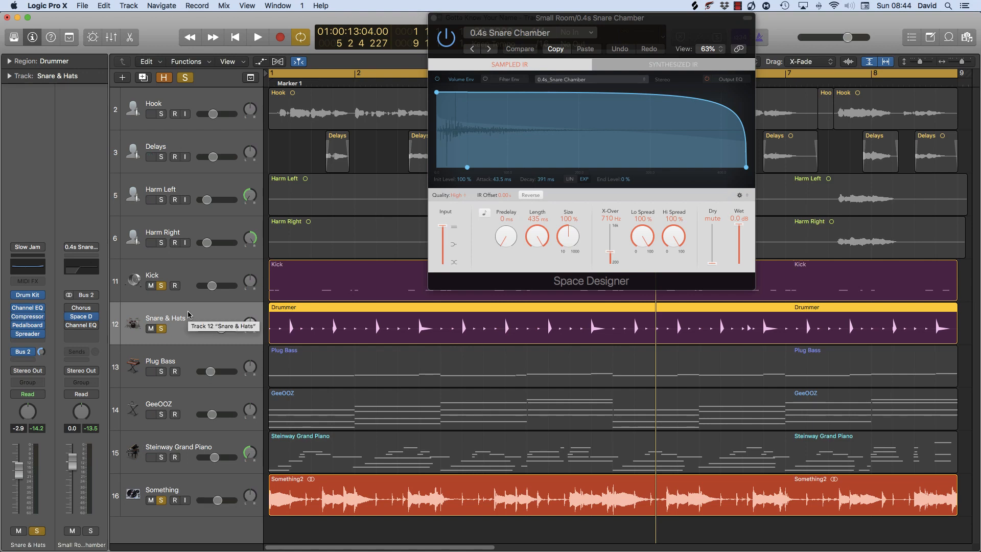
key(space)
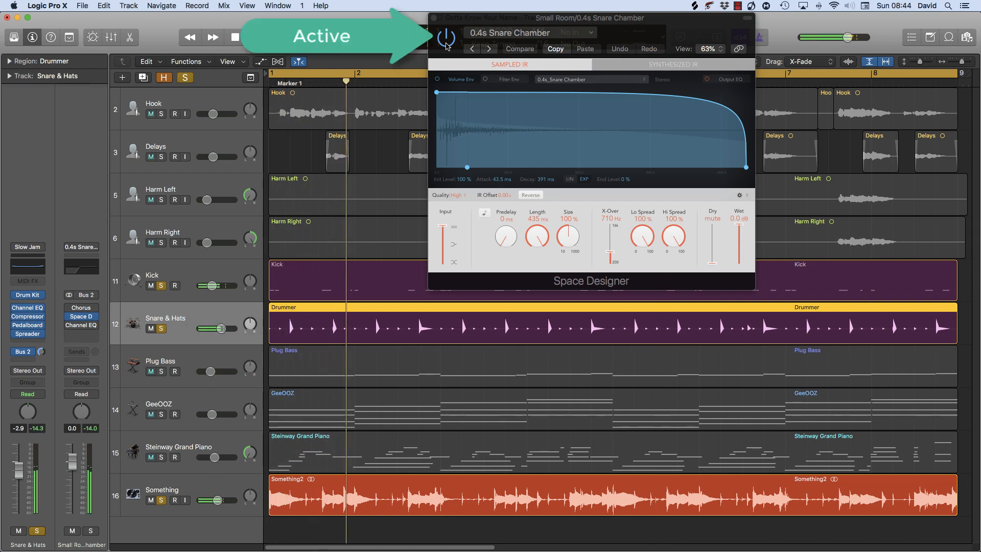
click(446, 41)
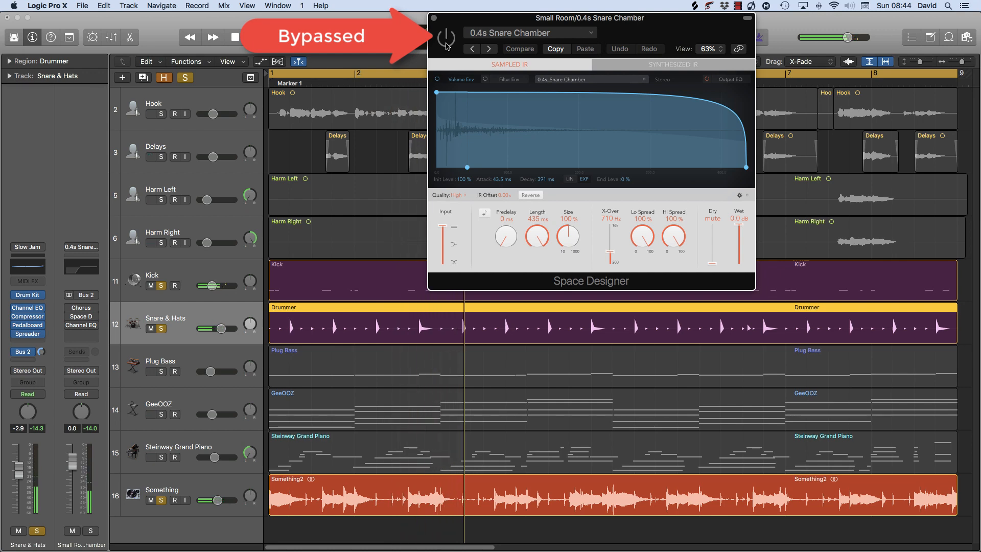
click(446, 45)
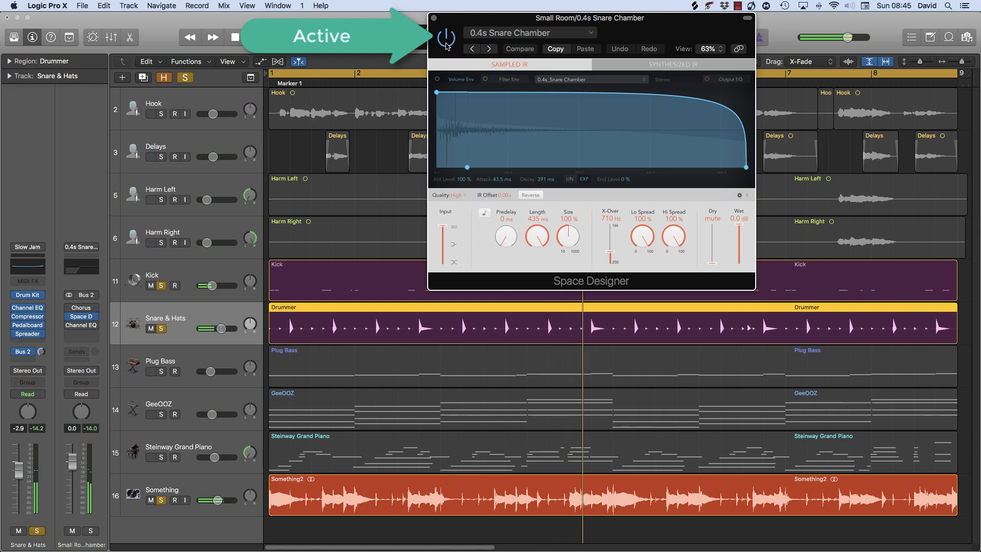
key(space)
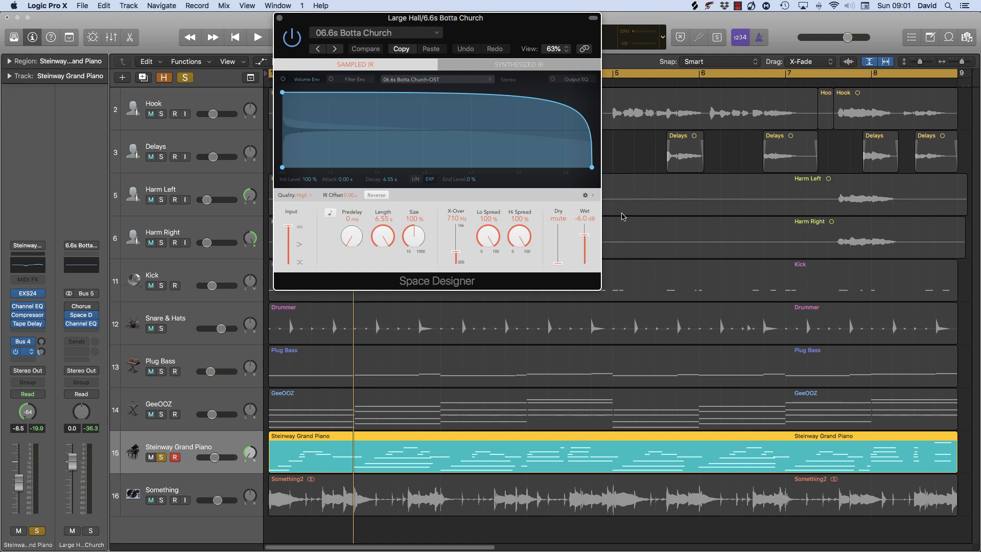
Play the soloed Steinway Grand Piano and compare the 06.6s Botta Church reverb bypassed and active.
key(space)
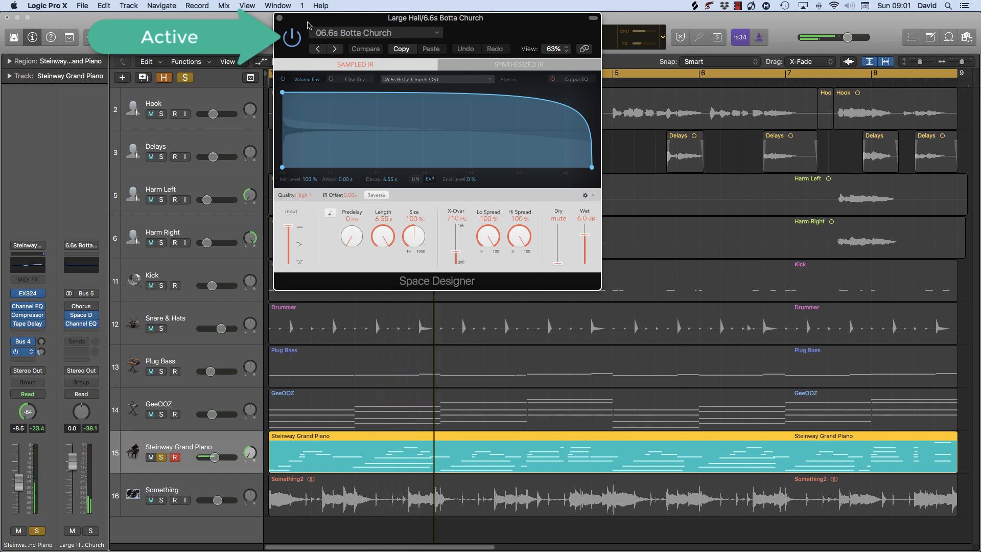
click(296, 40)
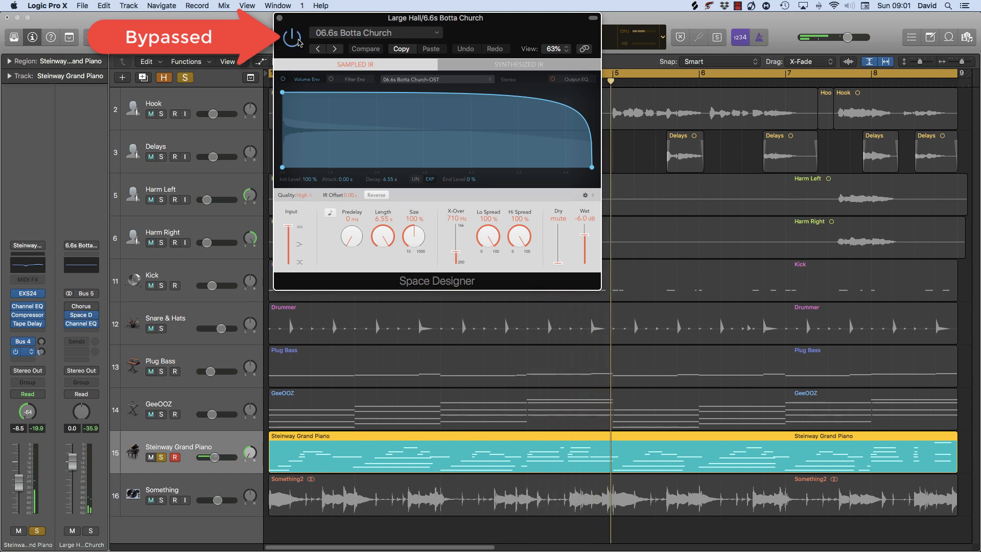
click(296, 39)
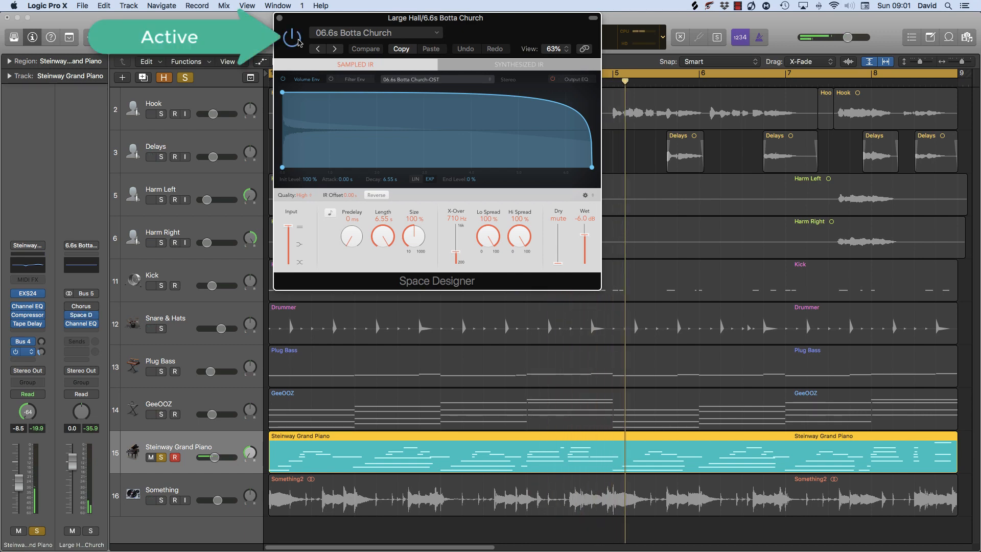
Clear all solos and mute the Hook, Delays, Harm Left and Harm Right tracks.
click(186, 78)
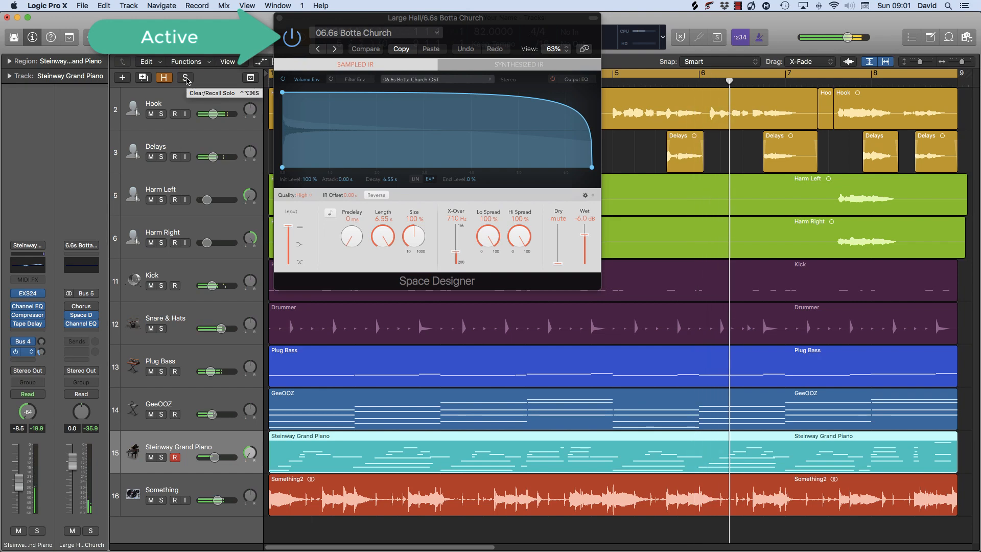
click(150, 114)
click(150, 156)
click(151, 200)
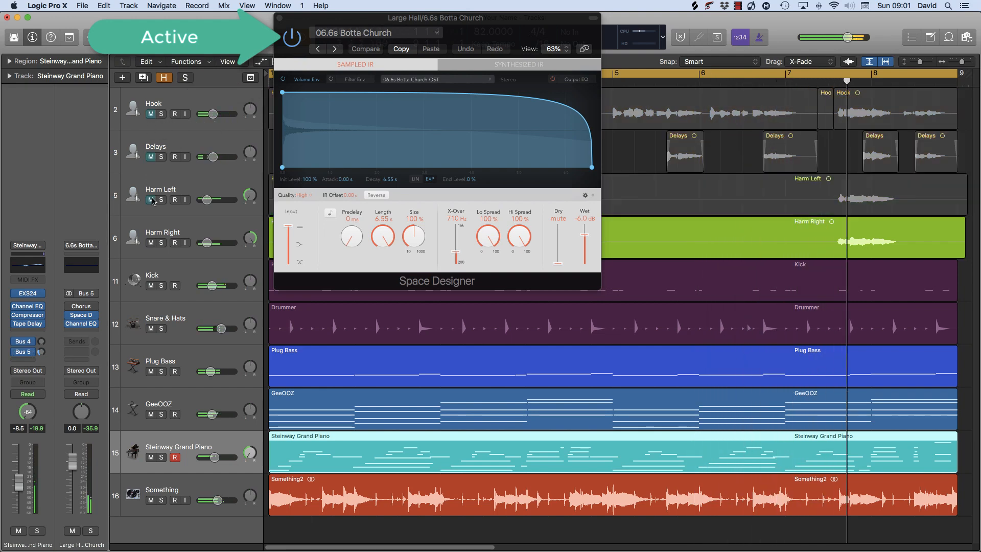
click(151, 243)
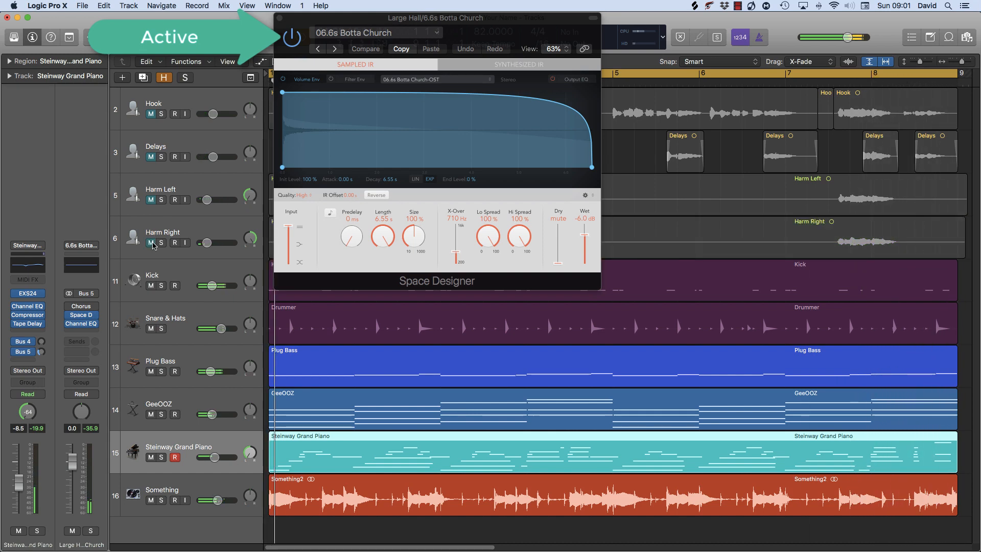
Compare the Botta Church reverb bypassed and active in the mix, and again with the Steinway Grand Piano soloed.
click(294, 45)
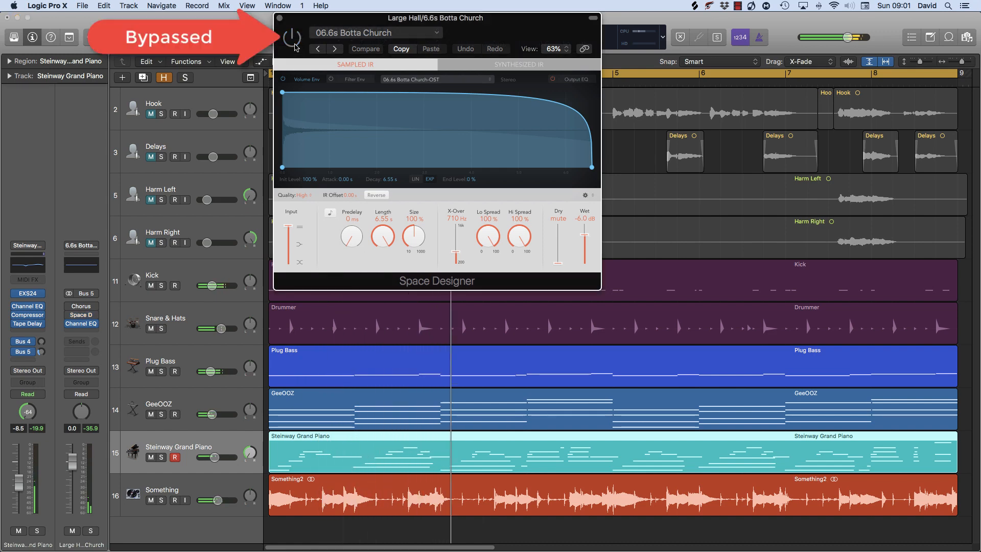
click(295, 45)
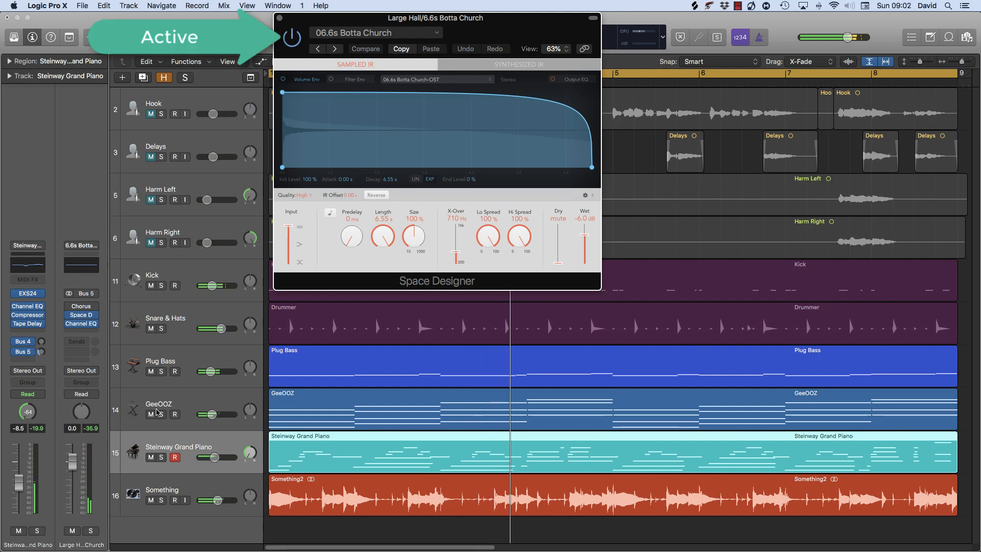
click(161, 457)
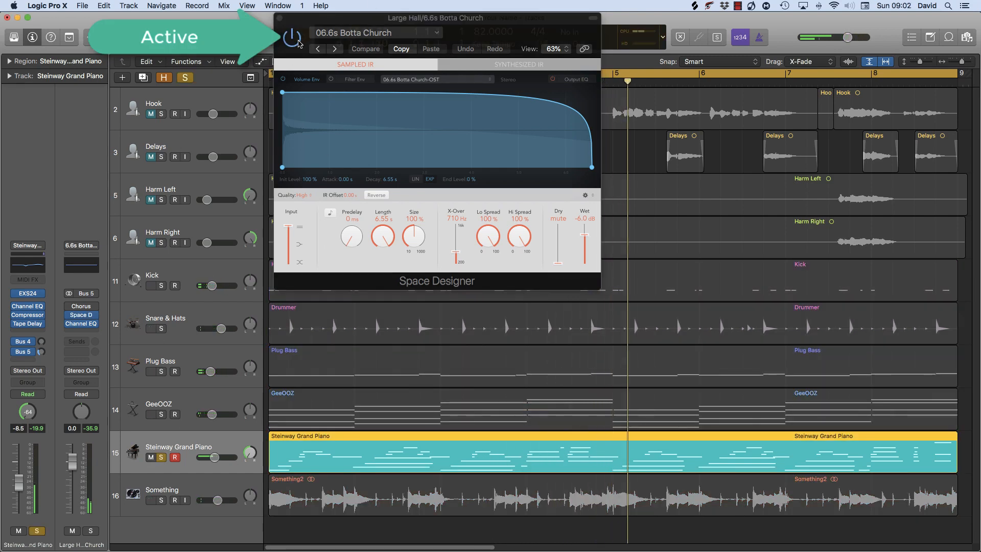
click(298, 42)
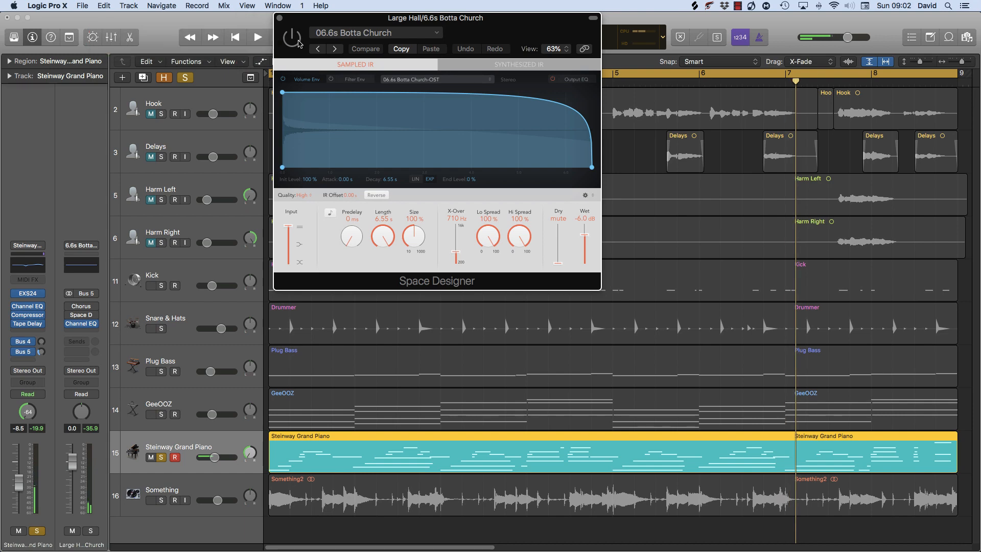
key(space)
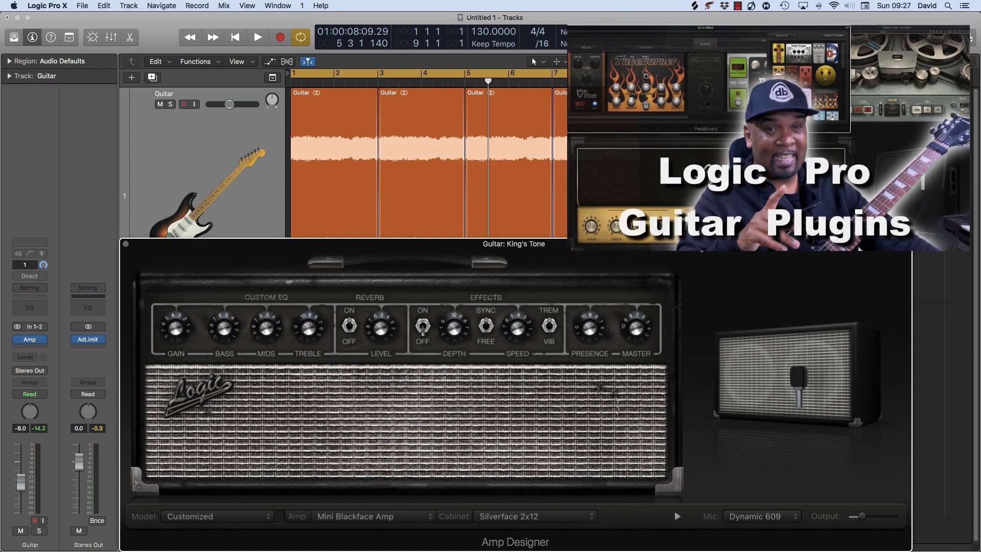
Play the Guitar track from the start and compare its Amp Designer plug-in bypassed and active.
key(Return)
key(space)
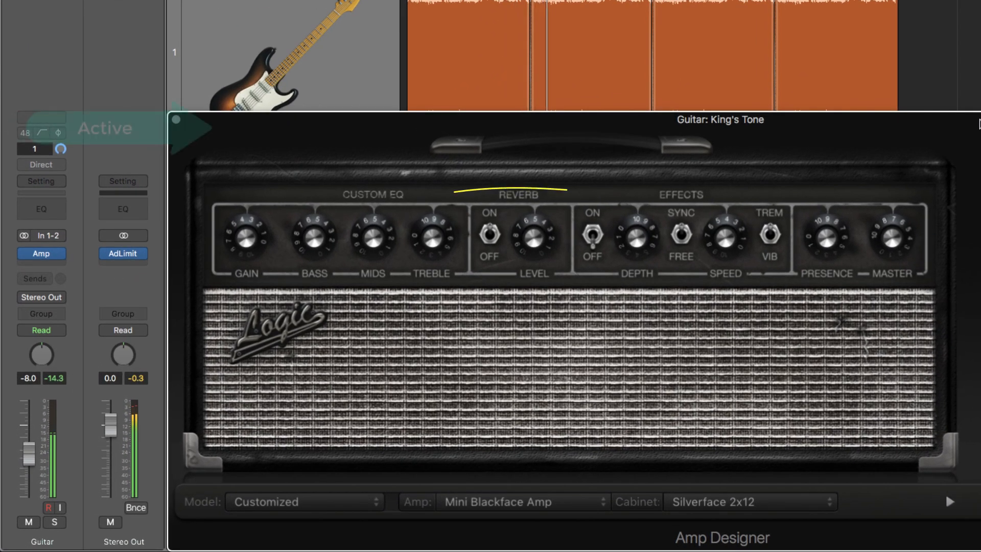
click(24, 254)
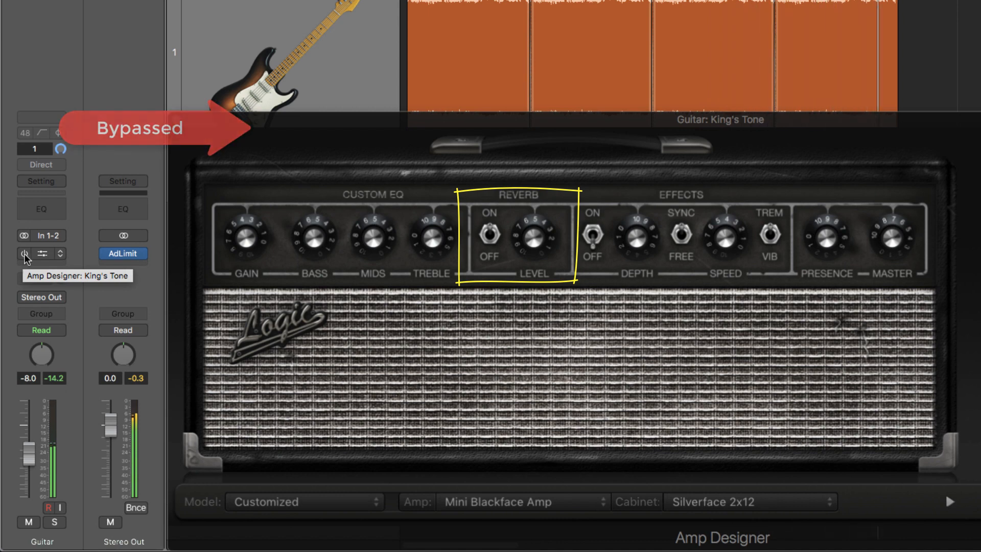
click(24, 254)
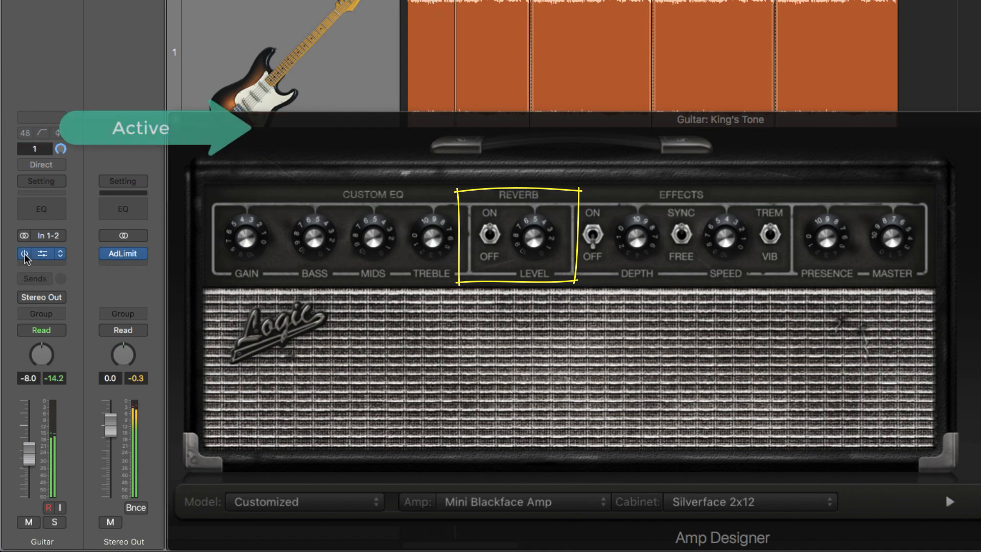
click(484, 256)
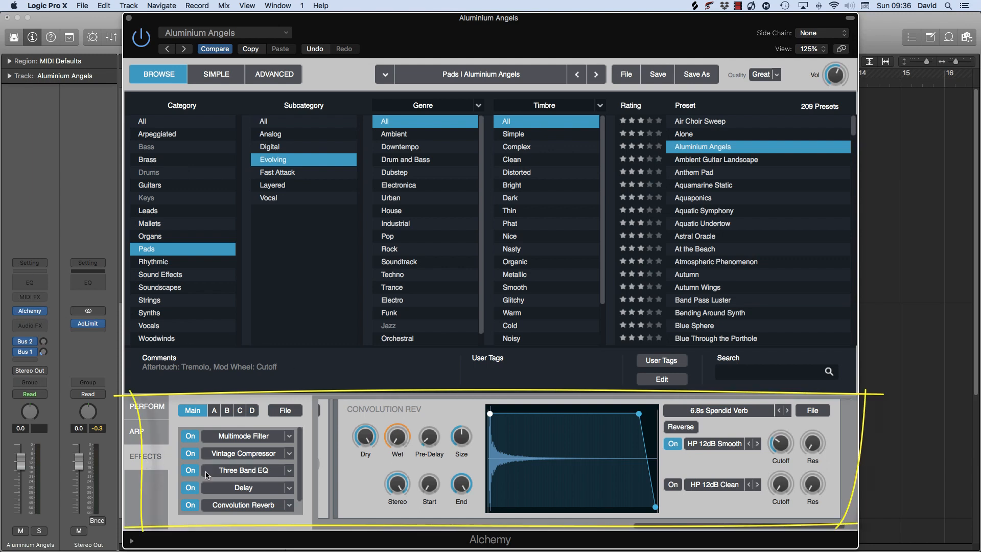
Examine the Convolution Reverb settings in the effects rack of Alchemy's Aluminium Angels preset.
drag(659, 525, 705, 528)
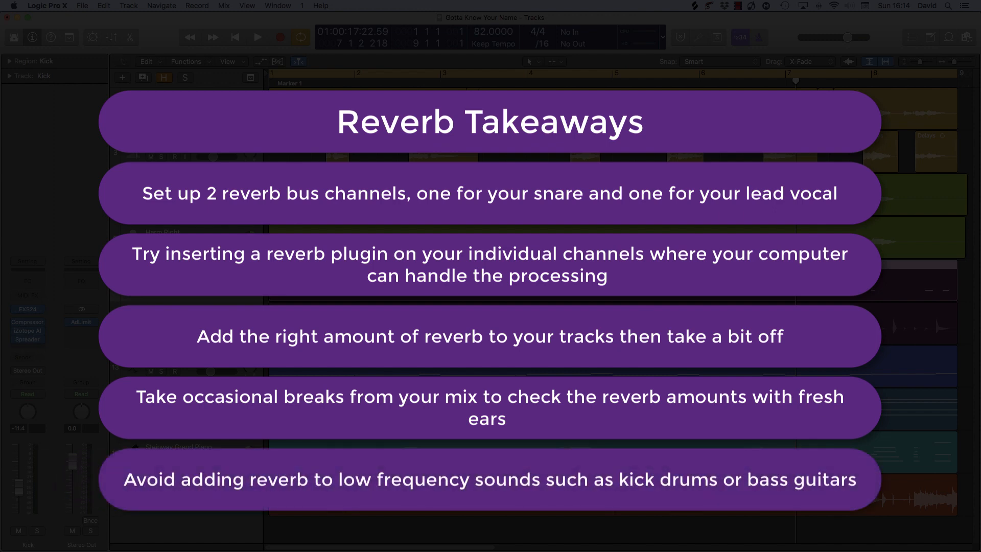
Select the Plug Bass track in the Gotta Know Your Name project.
click(189, 358)
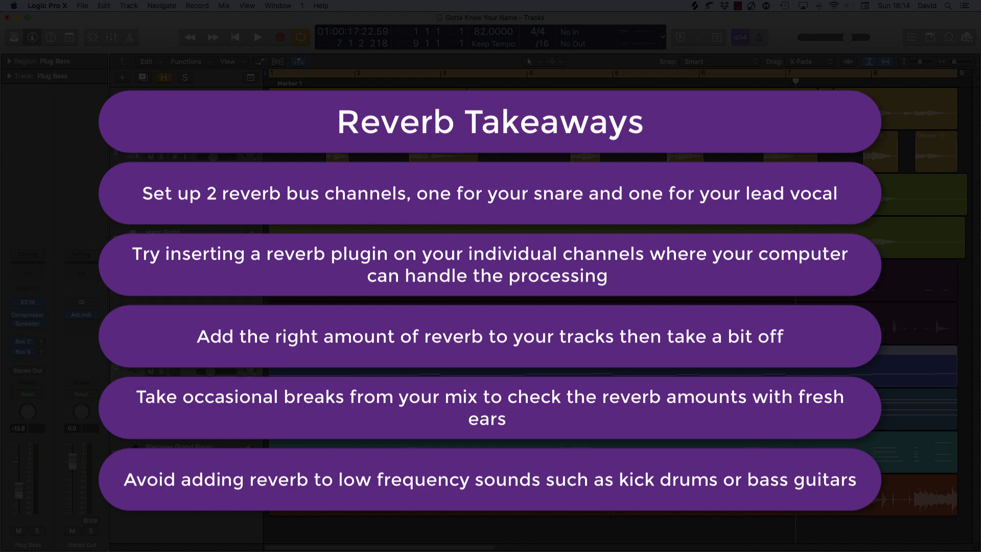